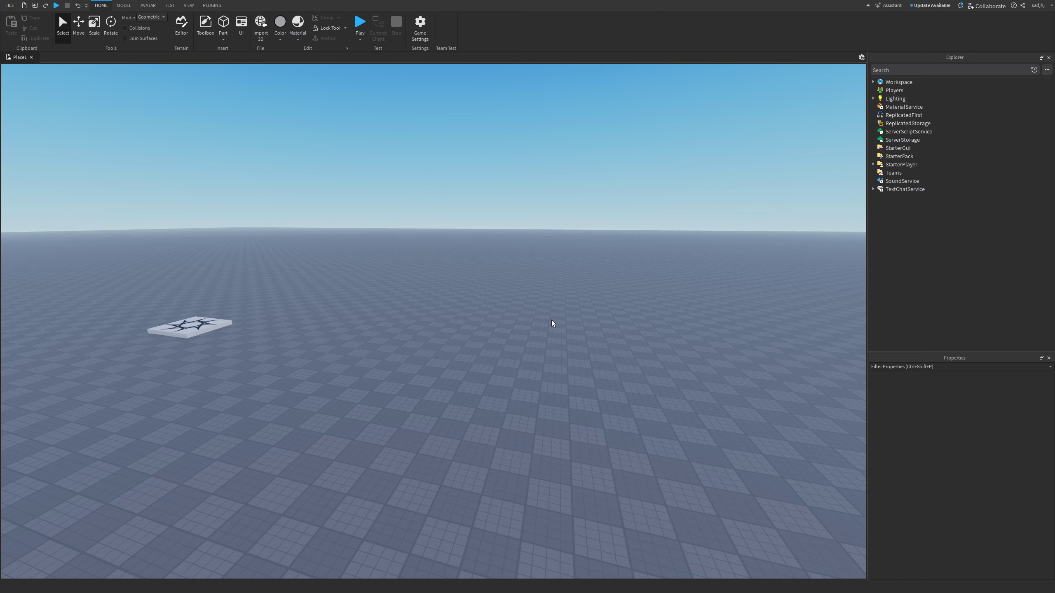
- Expand Workspace in Explorer to list Camera, Terrain, SpawnLocation and Baseplate
{"action": "right_click_drag", "start_coordinate": [475, 299], "coordinate": [475, 298]}
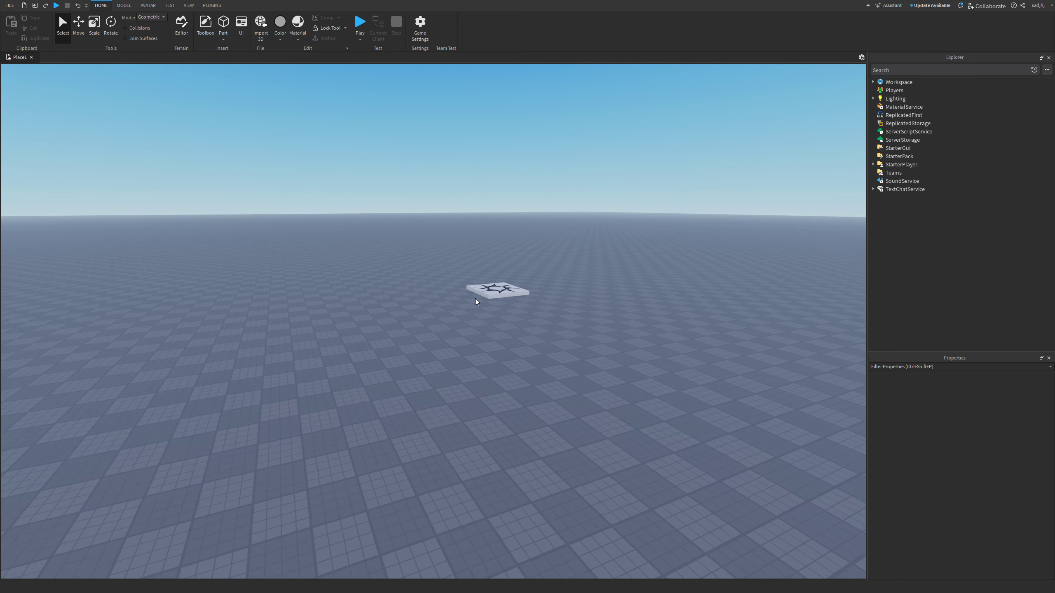
{"action": "scroll", "coordinate": [475, 299], "scroll_direction": "down", "scroll_amount": 2}
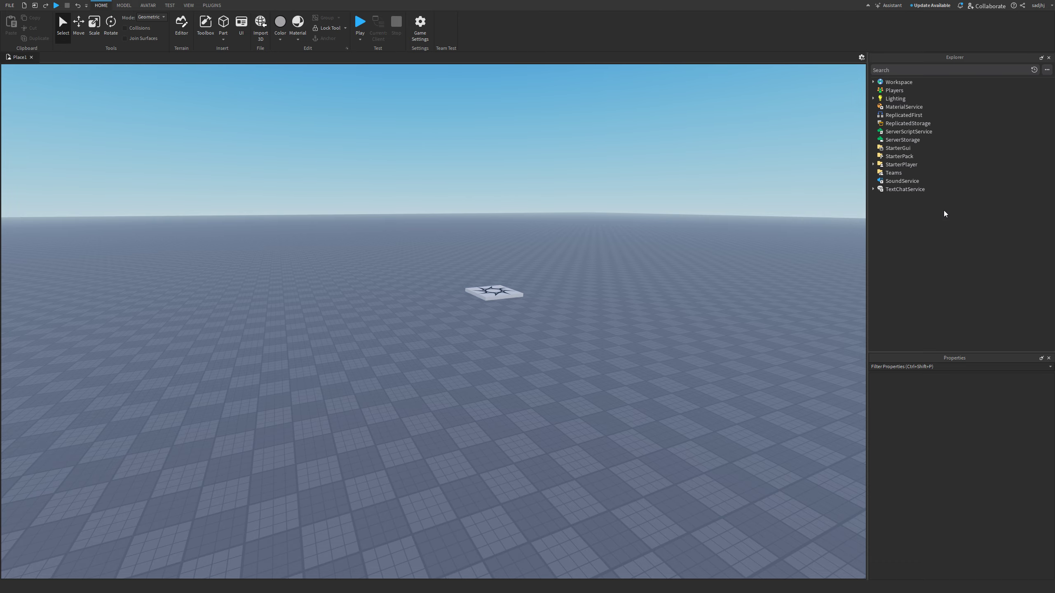
{"action": "left_click", "coordinate": [874, 83]}
- Fly the camera around the baseplate with right-drag and WASD to inspect the spawn plate
{"action": "right_click_drag", "start_coordinate": [586, 258], "coordinate": [586, 258]}
{"action": "key", "text": "w"}
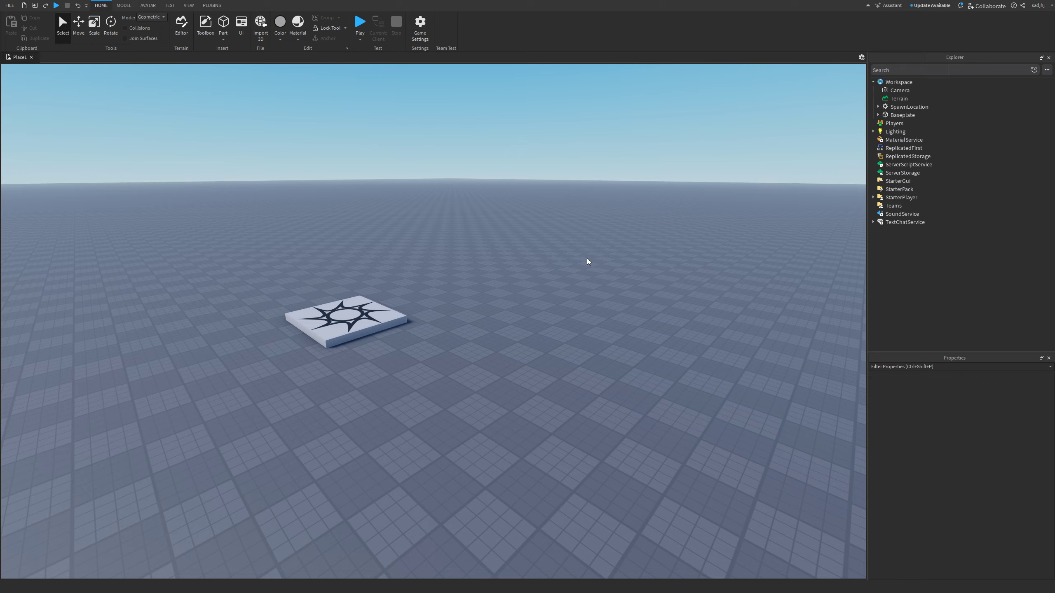
{"action": "key", "text": "w"}
{"action": "right_click_drag", "start_coordinate": [573, 349], "coordinate": [573, 349]}
{"action": "key", "text": "s"}
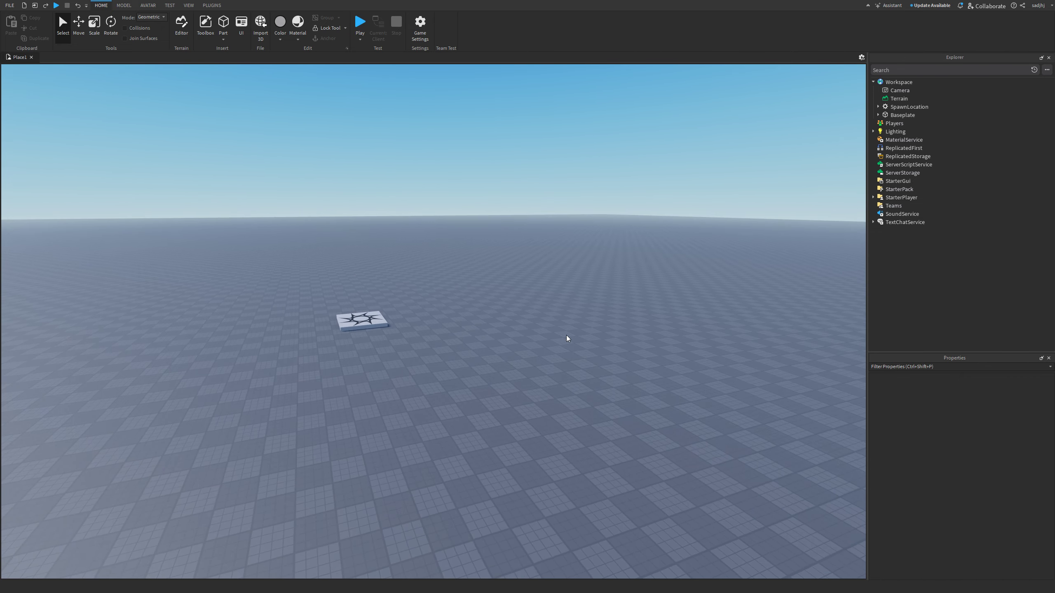
{"action": "key", "text": "w"}
{"action": "right_click_drag", "start_coordinate": [557, 329], "coordinate": [557, 328]}
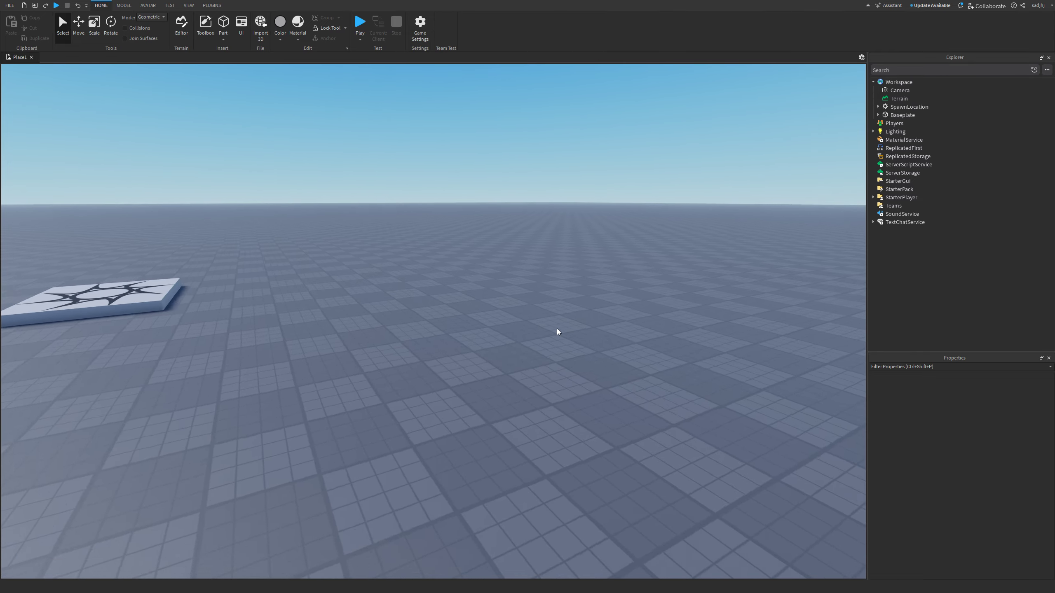
{"action": "key", "text": "s"}
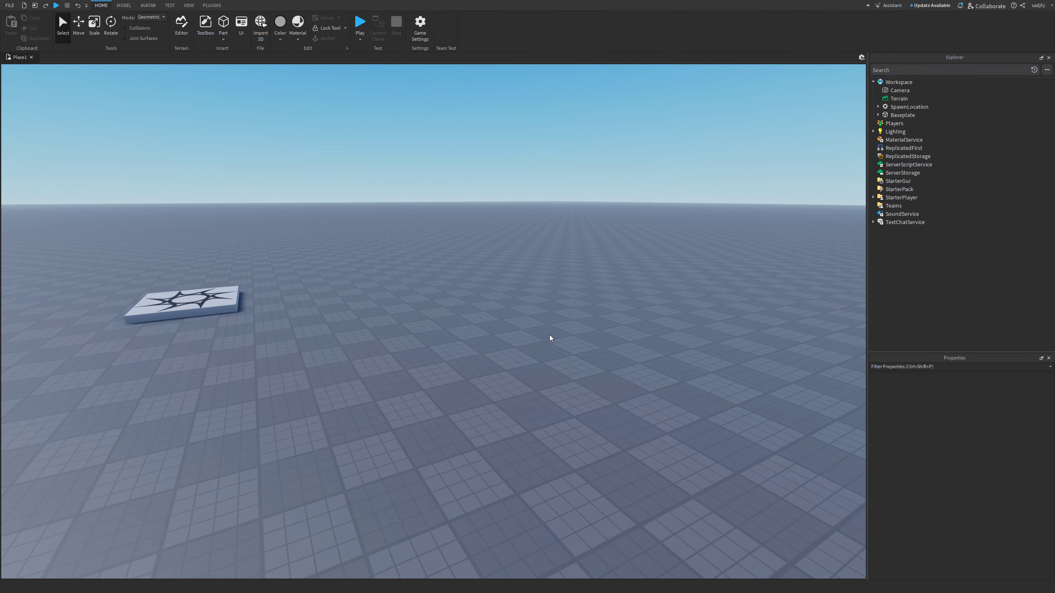
{"action": "right_click_drag", "start_coordinate": [475, 338], "coordinate": [475, 338]}
{"action": "key", "text": "w"}
{"action": "key", "text": "s"}
{"action": "right_click_drag", "start_coordinate": [581, 260], "coordinate": [581, 260]}
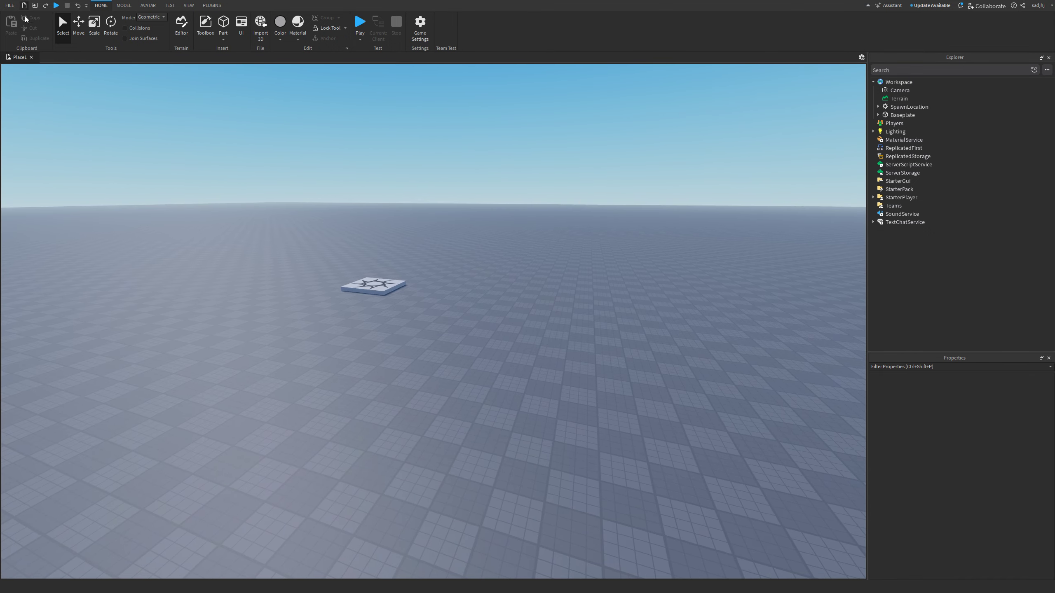
{"action": "right_click_drag", "start_coordinate": [570, 324], "coordinate": [548, 335]}
- Insert a Cylinder part into the scene
{"action": "key", "text": "w"}
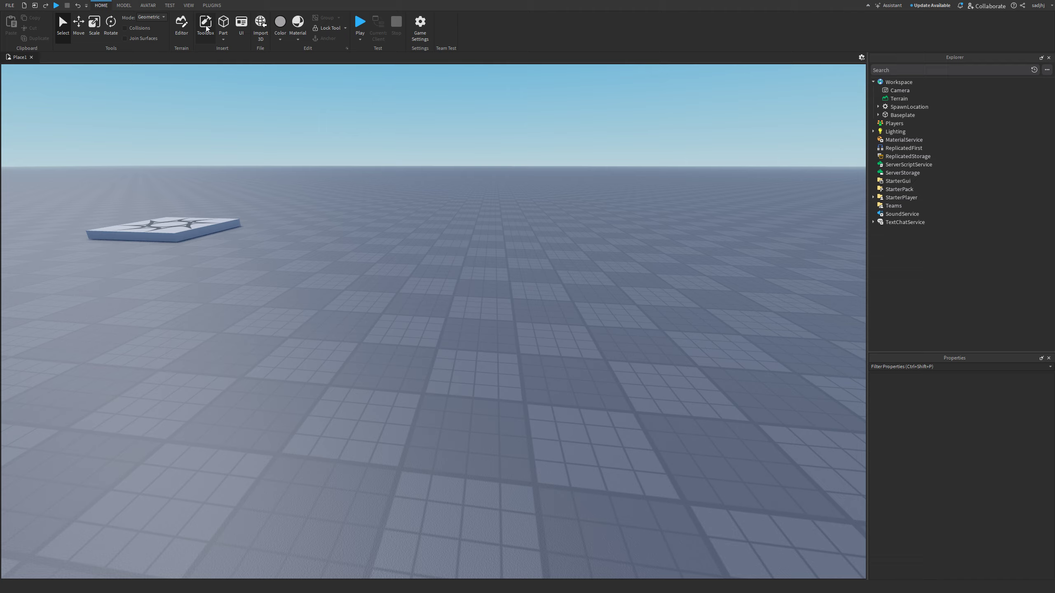
{"action": "left_click", "coordinate": [224, 39]}
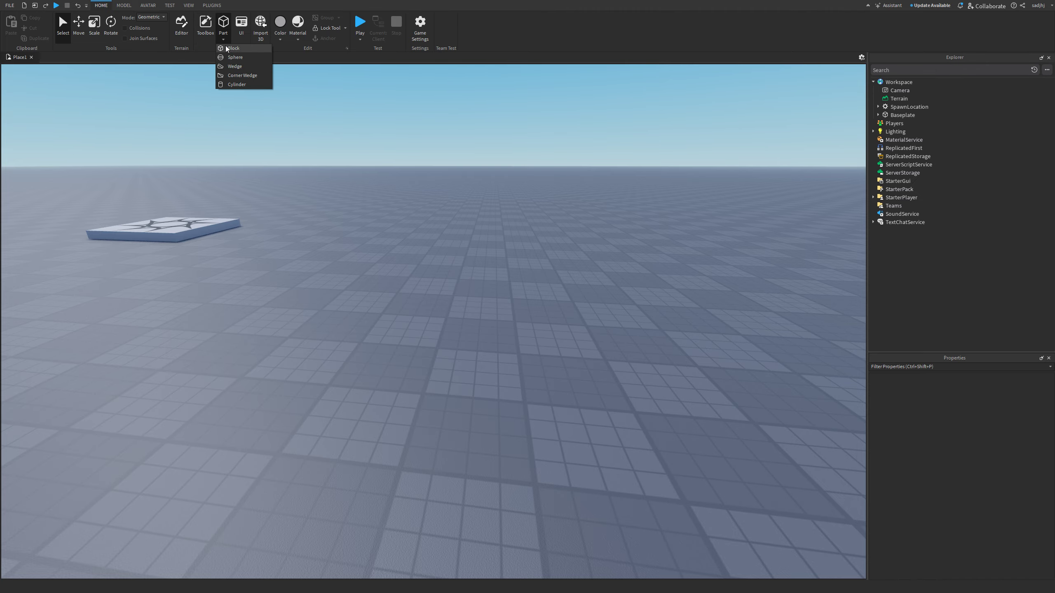
{"action": "left_click", "coordinate": [234, 85]}
{"action": "right_click_drag", "start_coordinate": [366, 212], "coordinate": [364, 219]}
{"action": "key", "text": "w"}
- Scale the cylinder thinner along both horizontal sides
{"action": "left_click", "coordinate": [92, 28]}
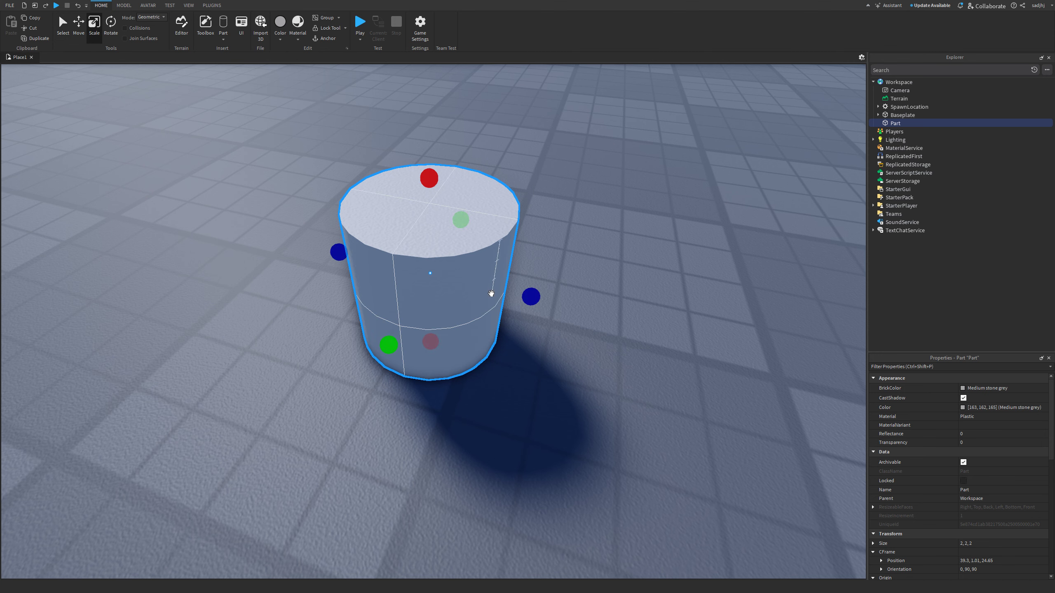
{"action": "left_click_drag", "start_coordinate": [530, 295], "coordinate": [492, 287]}
{"action": "left_click_drag", "start_coordinate": [391, 346], "coordinate": [455, 239]}
{"action": "left_click", "coordinate": [560, 288]}
{"action": "right_click_drag", "start_coordinate": [561, 288], "coordinate": [561, 288]}
{"action": "key", "text": "d"}
{"action": "key", "text": "w"}
- Duplicate the cylinder with Ctrl+D and narrow the copy along both sides
{"action": "key", "text": "s"}
{"action": "left_click", "coordinate": [448, 323]}
{"action": "key", "text": "ctrl+d"}
{"action": "left_click_drag", "start_coordinate": [481, 365], "coordinate": [466, 365]}
{"action": "key", "text": "d"}
{"action": "right_click_drag", "start_coordinate": [467, 366], "coordinate": [467, 365]}
{"action": "left_click_drag", "start_coordinate": [449, 319], "coordinate": [436, 319]}
{"action": "right_click_drag", "start_coordinate": [447, 313], "coordinate": [448, 313]}
{"action": "key", "text": "a"}
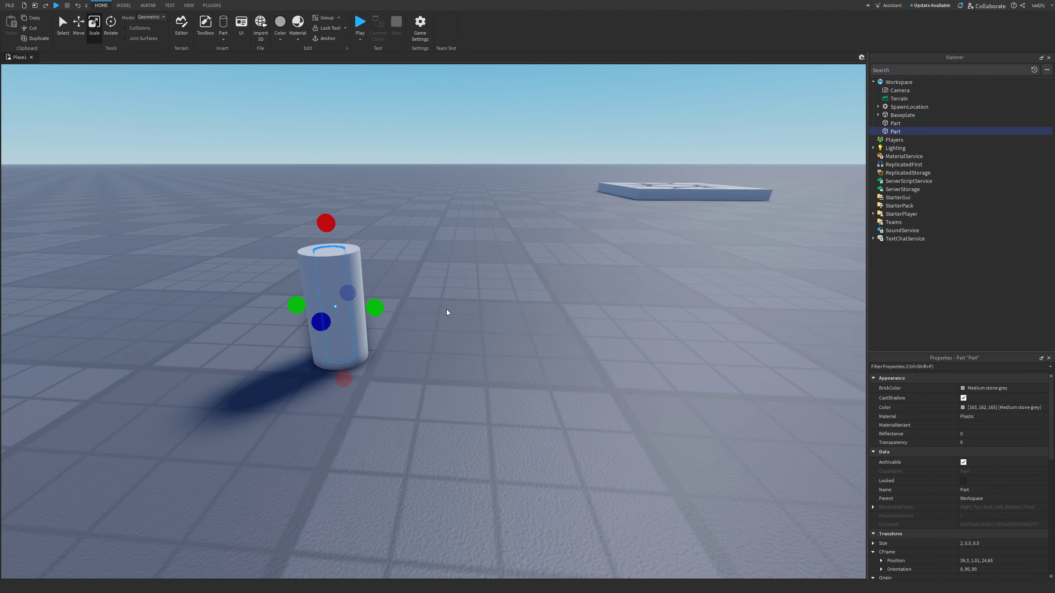
{"action": "left_click_drag", "start_coordinate": [381, 308], "coordinate": [382, 307]}
{"action": "right_click_drag", "start_coordinate": [400, 300], "coordinate": [400, 299]}
{"action": "key", "text": "a"}
{"action": "key", "text": "w"}
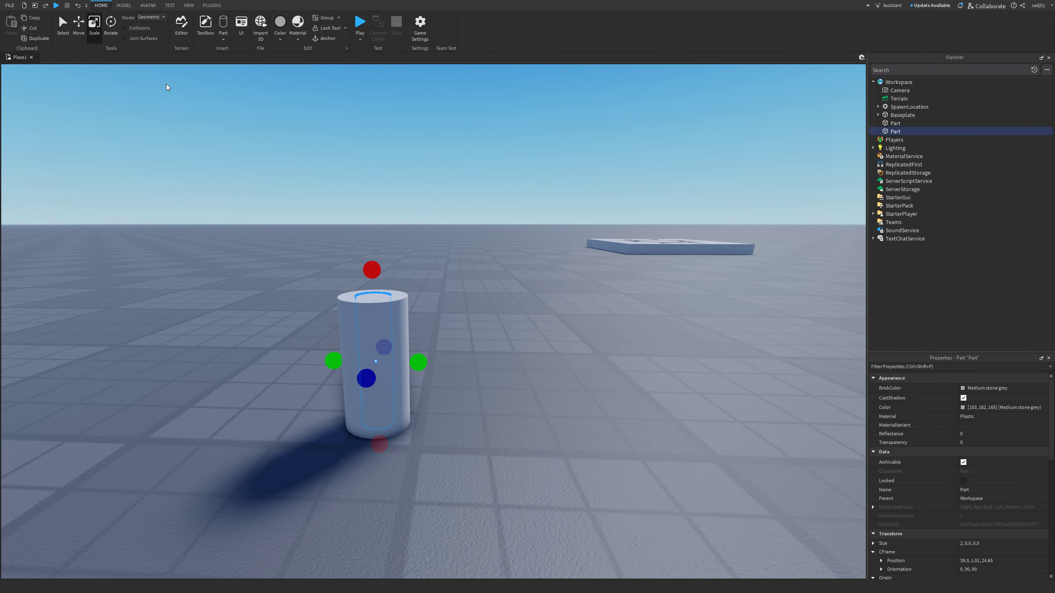
- Raise the copy by 0.5, tilt it to 72.5°, and shrink it to 0.8 long, 0.4 wide
{"action": "left_click", "coordinate": [78, 34]}
{"action": "left_click_drag", "start_coordinate": [368, 253], "coordinate": [411, 258]}
{"action": "left_click", "coordinate": [106, 34]}
{"action": "left_click", "coordinate": [91, 33]}
{"action": "left_click_drag", "start_coordinate": [351, 411], "coordinate": [382, 345]}
{"action": "left_click_drag", "start_coordinate": [430, 309], "coordinate": [425, 308]}
- Narrow the tilted inner cylinder further
{"action": "right_click_drag", "start_coordinate": [418, 304], "coordinate": [412, 306]}
{"action": "key", "text": "d"}
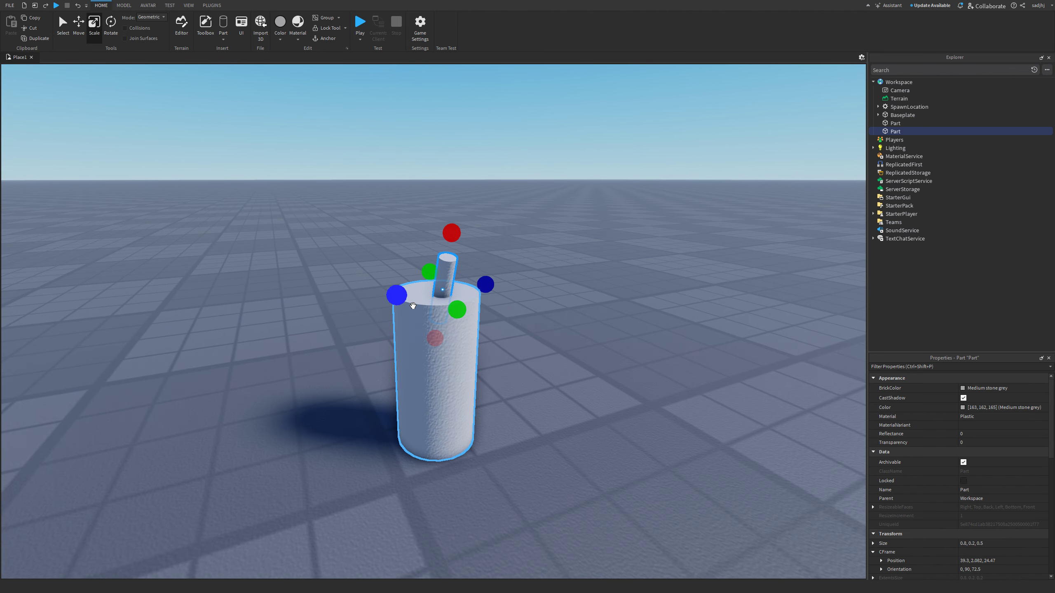
{"action": "left_click_drag", "start_coordinate": [495, 288], "coordinate": [480, 290]}
{"action": "right_click_drag", "start_coordinate": [593, 340], "coordinate": [600, 342]}
{"action": "left_click", "coordinate": [598, 341]}
{"action": "key", "text": "s"}
{"action": "key", "text": "w"}
- Thin the fuse cylinder down to 0.2 wide
{"action": "left_click", "coordinate": [438, 352]}
{"action": "right_click_drag", "start_coordinate": [448, 357], "coordinate": [450, 358]}
{"action": "key", "text": "s"}
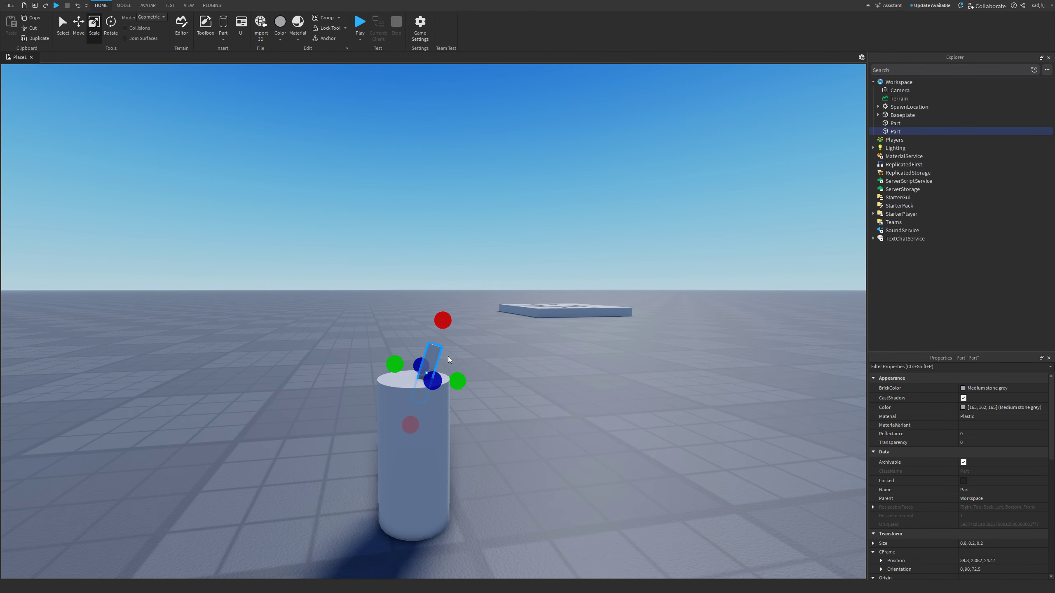
{"action": "left_click_drag", "start_coordinate": [414, 430], "coordinate": [419, 425]}
{"action": "left_click", "coordinate": [581, 412]}
{"action": "key", "text": "s"}
{"action": "right_click_drag", "start_coordinate": [582, 412], "coordinate": [582, 414]}
{"action": "key", "text": "w"}
{"action": "key", "text": "s"}
{"action": "left_click", "coordinate": [450, 345]}
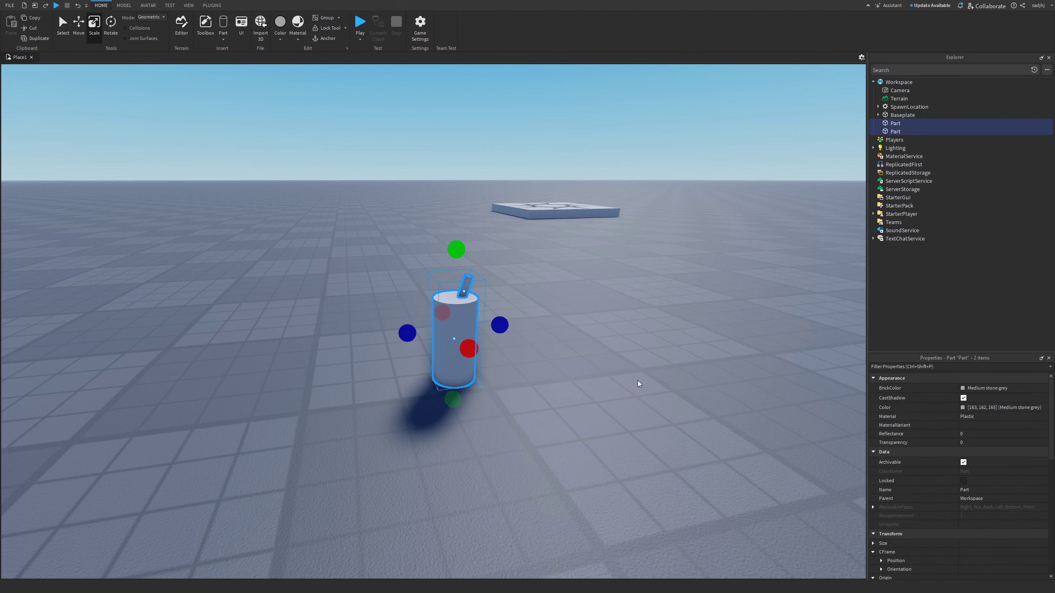
- Group both cylinders with Ctrl+G into a model named 'Fire cracker'
{"action": "left_click", "coordinate": [652, 385]}
{"action": "left_click", "coordinate": [453, 339]}
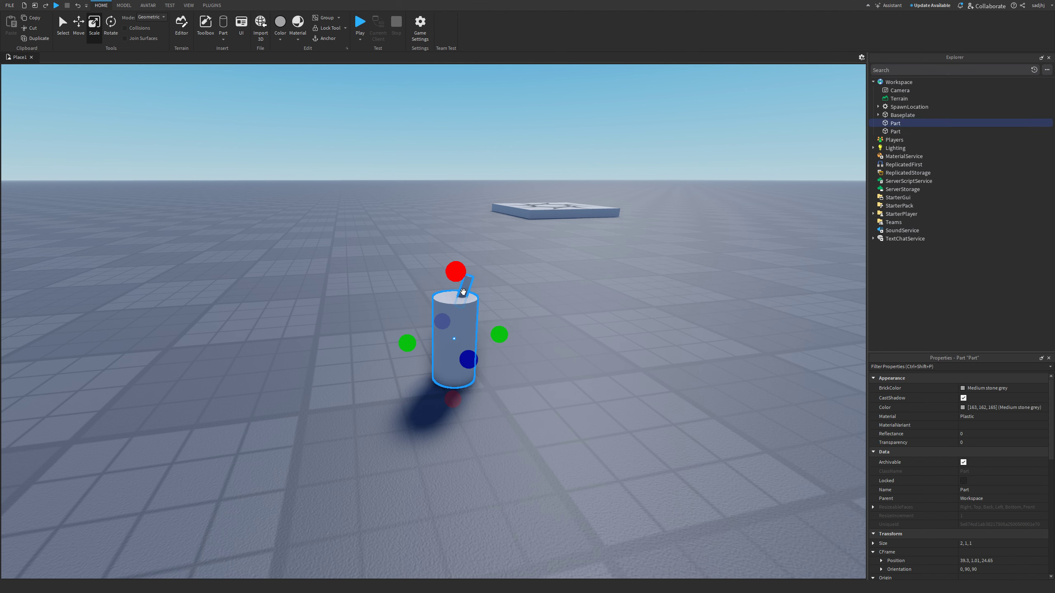
{"action": "key", "text": "w"}
{"action": "right_click_drag", "start_coordinate": [513, 307], "coordinate": [553, 334]}
{"action": "left_click", "coordinate": [494, 305], "text": "shift"}
{"action": "key", "text": "ctrl+g"}
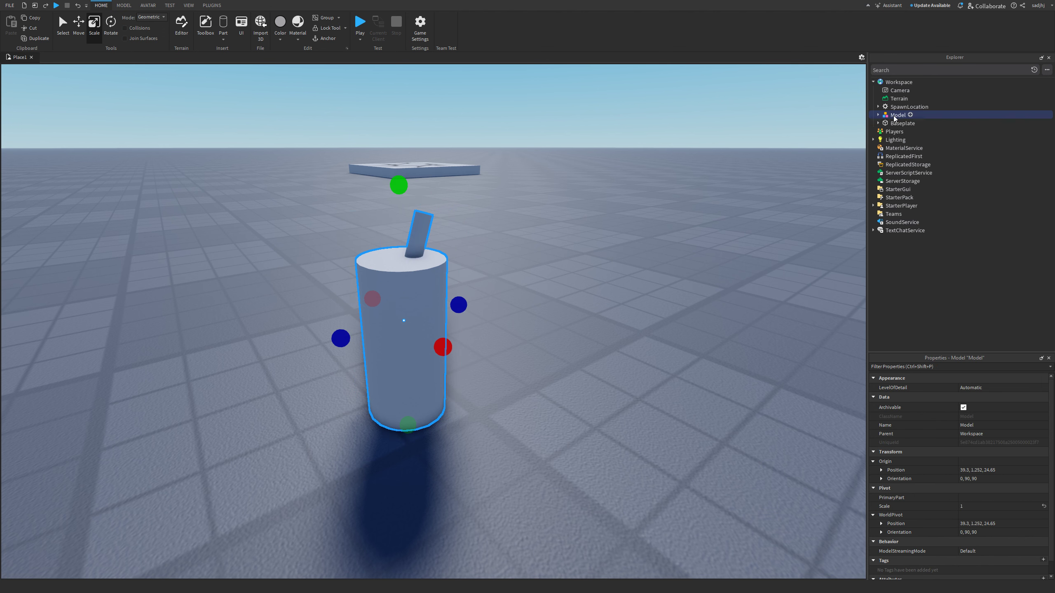
{"action": "key", "text": "F2"}
{"action": "type", "text": "Fi"}
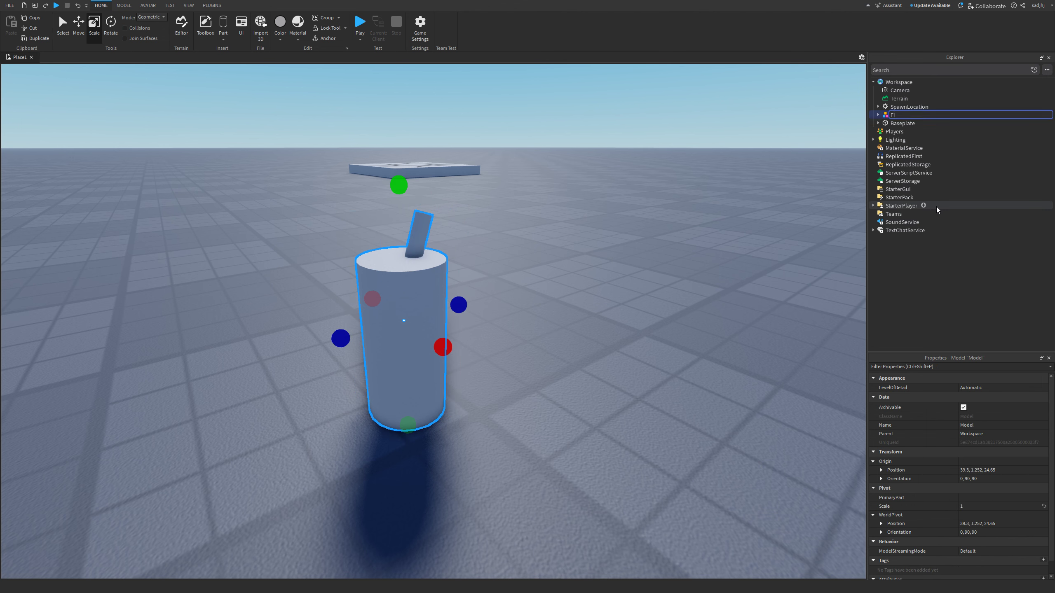
{"action": "type", "text": "re cracker"}
{"action": "key", "text": "Return"}
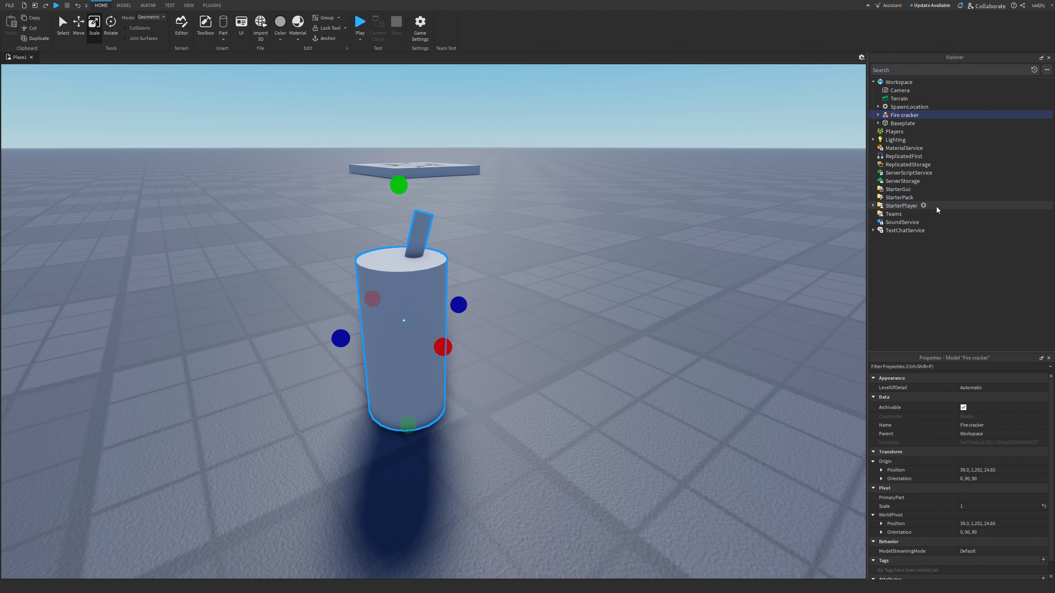
- Expand Fire cracker and rename its first part to 'Base'
{"action": "left_click", "coordinate": [878, 115]}
{"action": "left_click", "coordinate": [897, 125]}
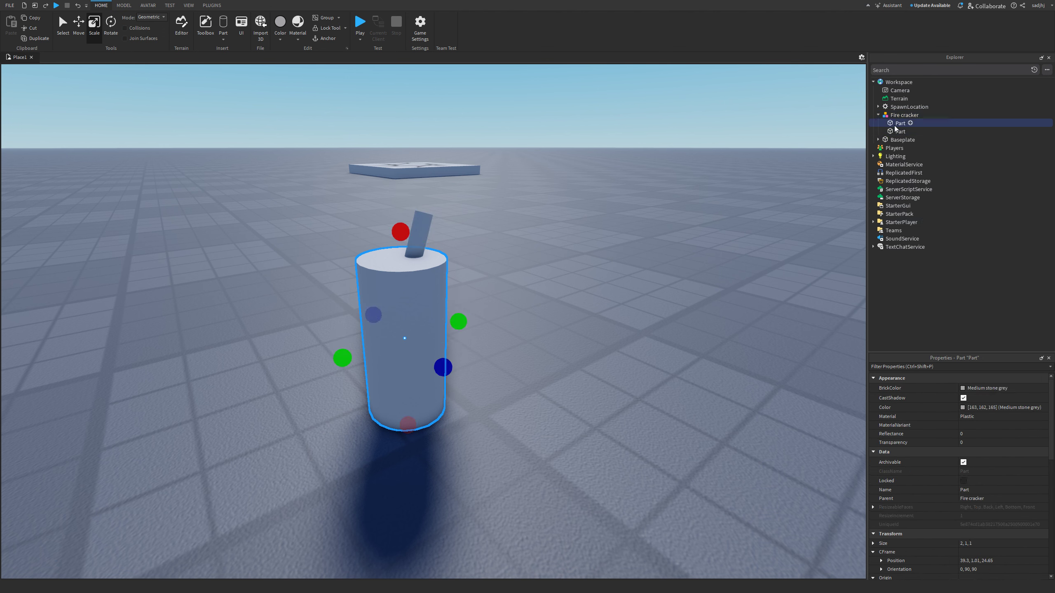
{"action": "key", "text": "F2"}
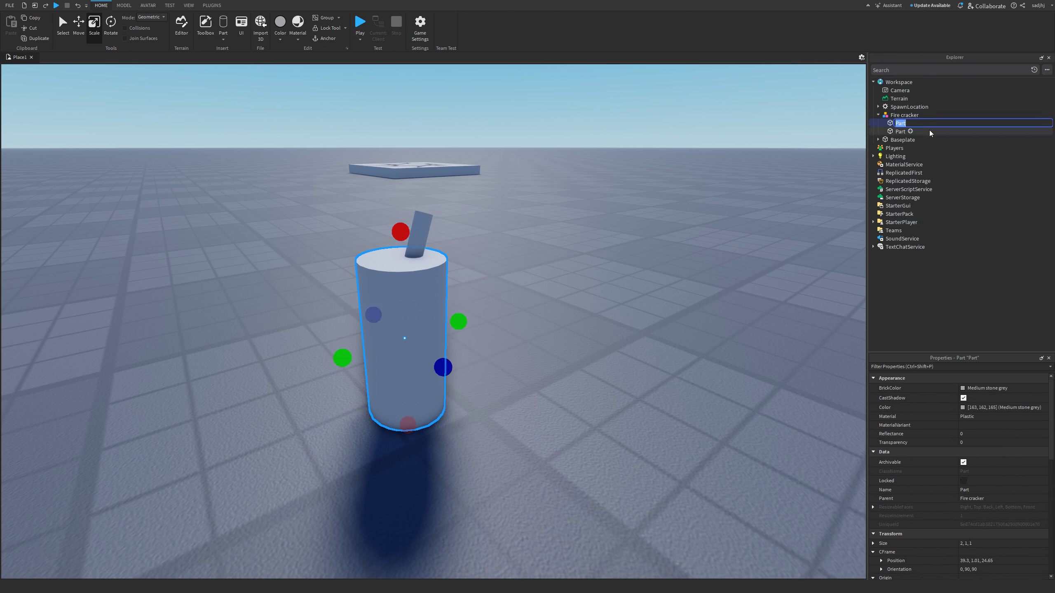
{"action": "type", "text": "Base"}
{"action": "key", "text": "Return"}
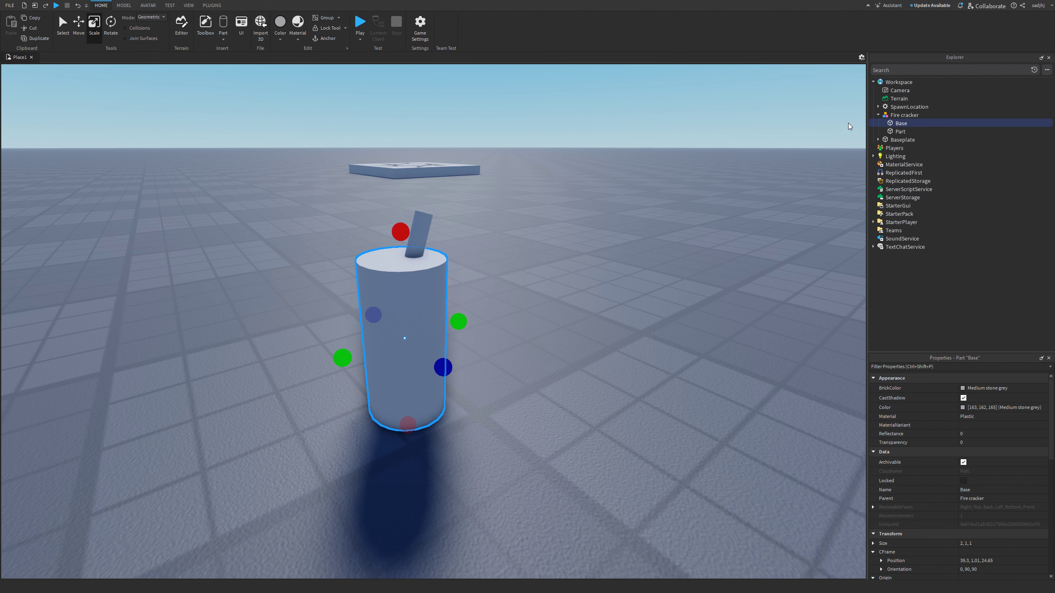
- Select the second part, the fuse, and look around the fire cracker
{"action": "right_click_drag", "start_coordinate": [751, 254], "coordinate": [522, 392]}
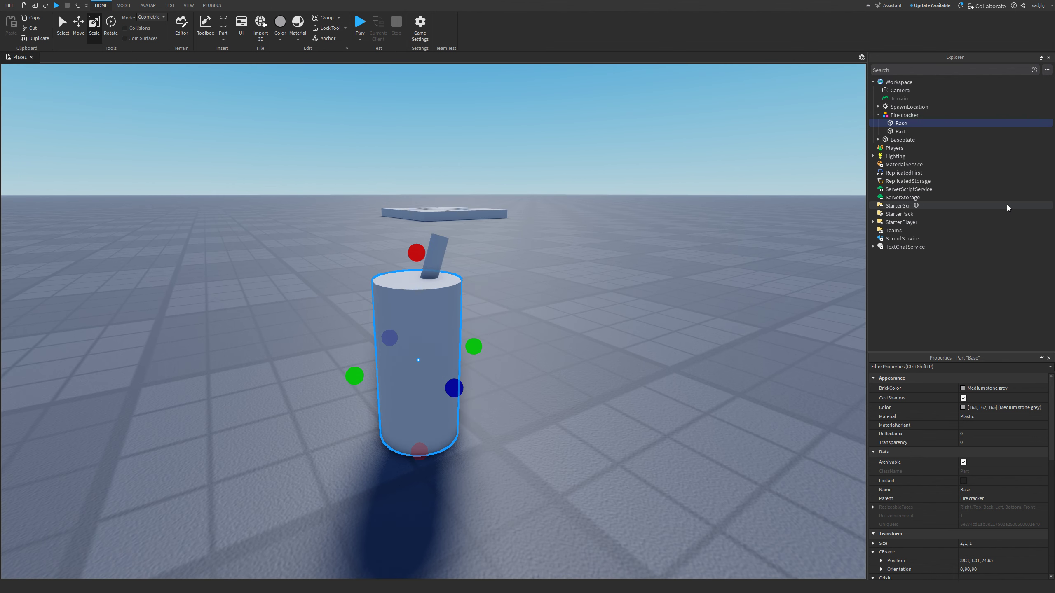
{"action": "left_click", "coordinate": [895, 132]}
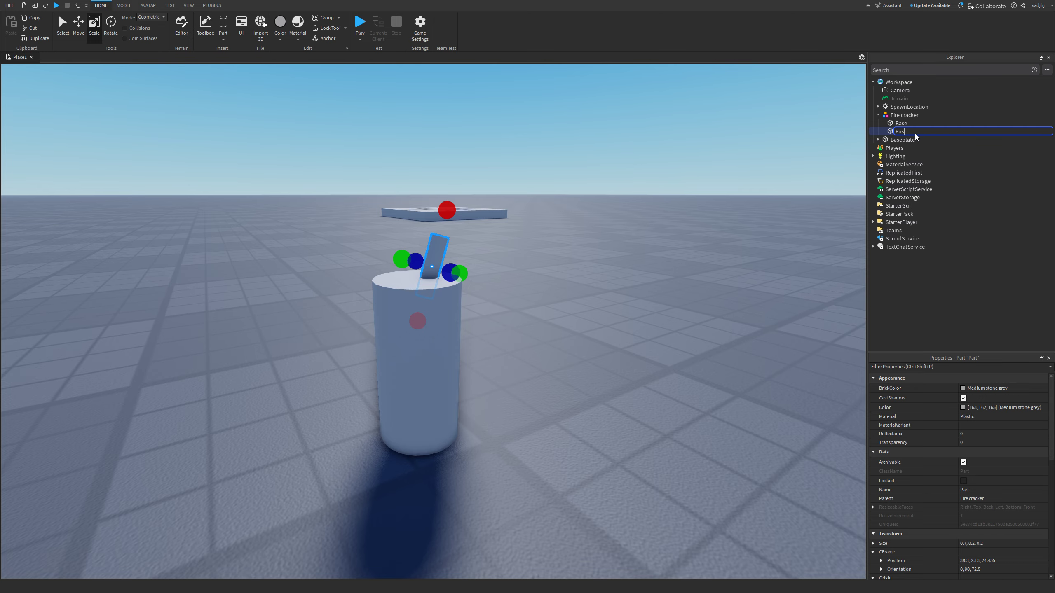
{"action": "scroll", "coordinate": [614, 337], "scroll_direction": "down", "scroll_amount": 5}
{"action": "right_click_drag", "start_coordinate": [618, 330], "coordinate": [612, 334]}
{"action": "scroll", "coordinate": [614, 337], "scroll_direction": "up", "scroll_amount": 5}
{"action": "scroll", "coordinate": [611, 335], "scroll_direction": "down", "scroll_amount": 2}
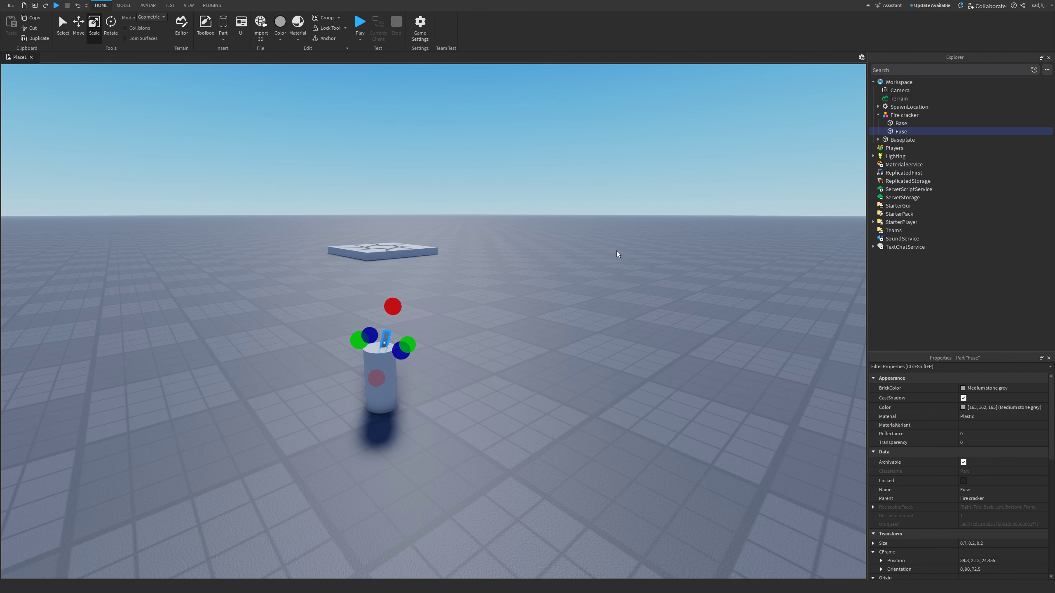
{"action": "scroll", "coordinate": [490, 257], "scroll_direction": "up", "scroll_amount": 3}
{"action": "right_click_drag", "start_coordinate": [490, 257], "coordinate": [489, 262]}
- Make the Fuse Artichoke green with a Carpet material
{"action": "left_click", "coordinate": [278, 40]}
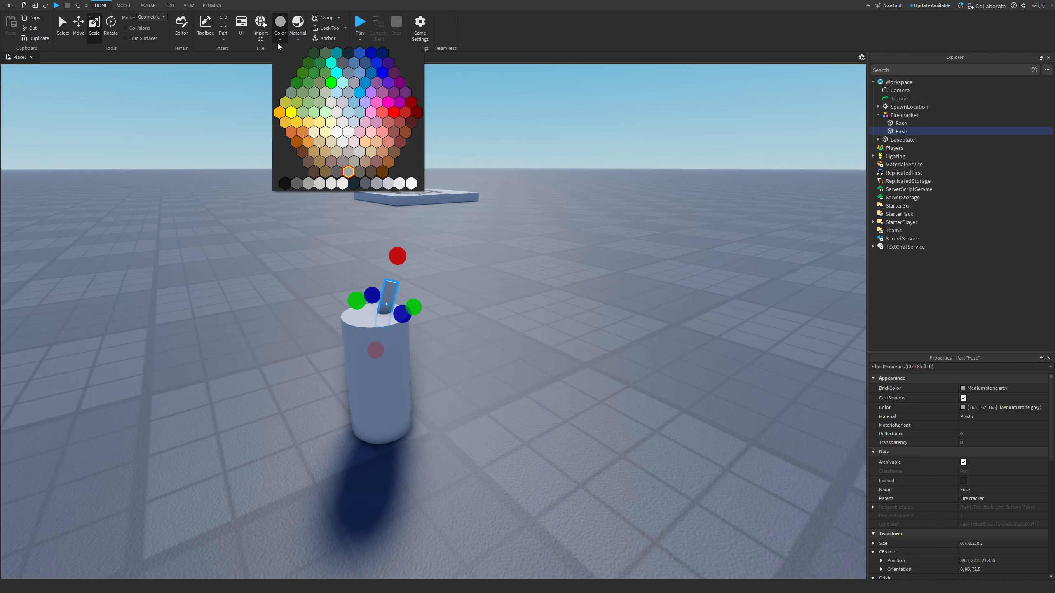
{"action": "left_click", "coordinate": [328, 98]}
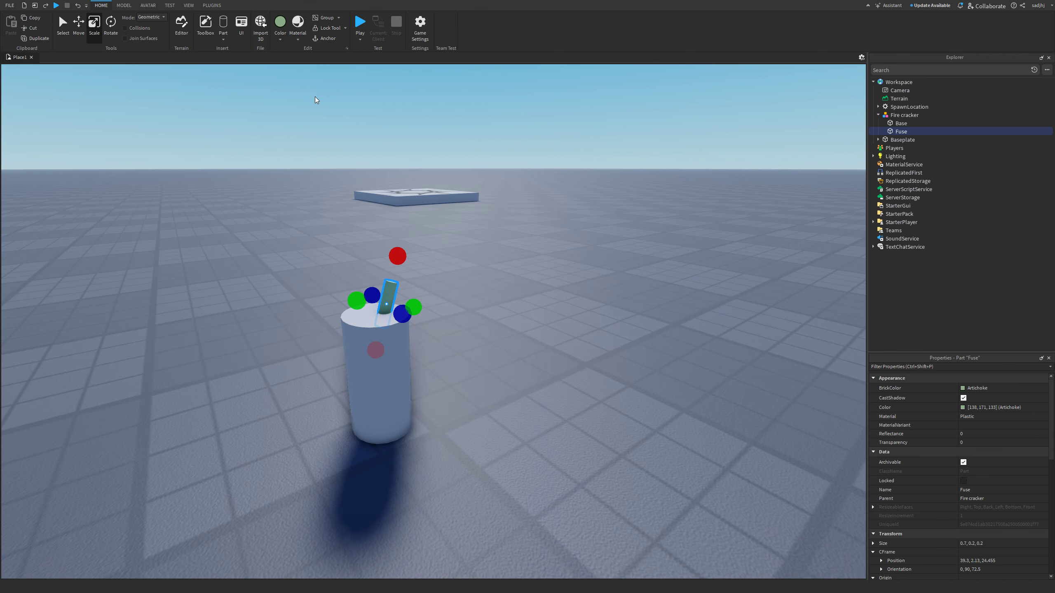
{"action": "left_click", "coordinate": [299, 37]}
{"action": "left_click", "coordinate": [342, 123]}
{"action": "scroll", "coordinate": [534, 339], "scroll_direction": "up", "scroll_amount": 5}
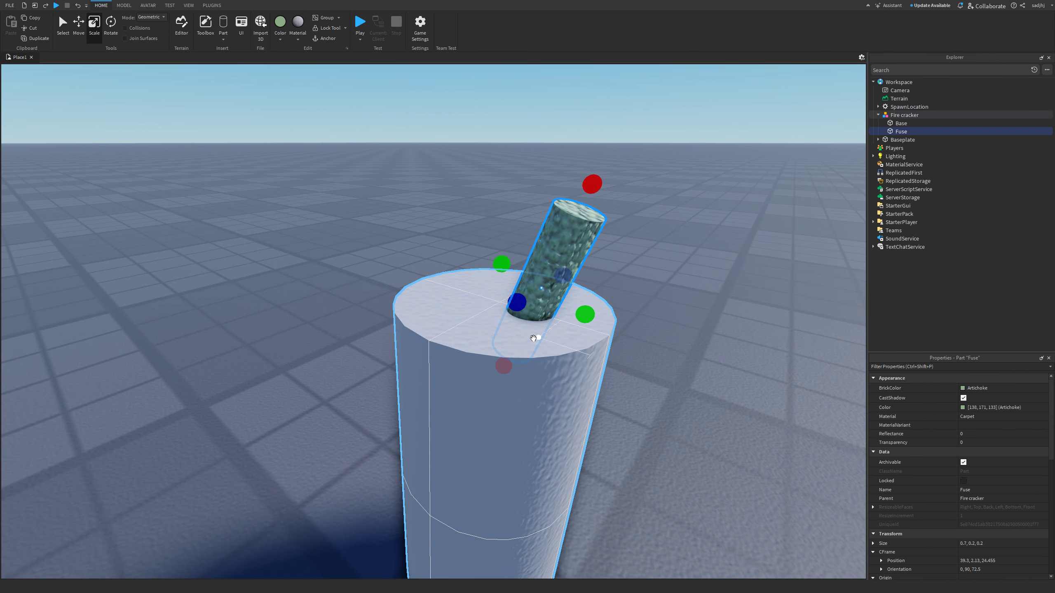
- Make the Base Black with a Plastic material, after briefly trying Glass
{"action": "left_click", "coordinate": [900, 123]}
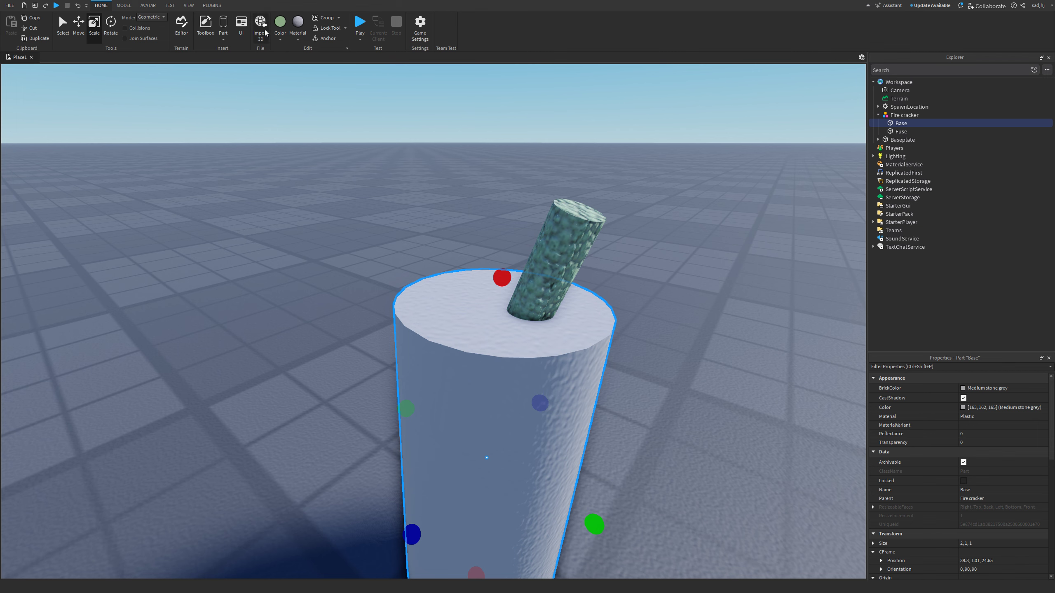
{"action": "left_click", "coordinate": [280, 35]}
{"action": "left_click", "coordinate": [354, 183]}
{"action": "scroll", "coordinate": [354, 183], "scroll_direction": "down", "scroll_amount": 5}
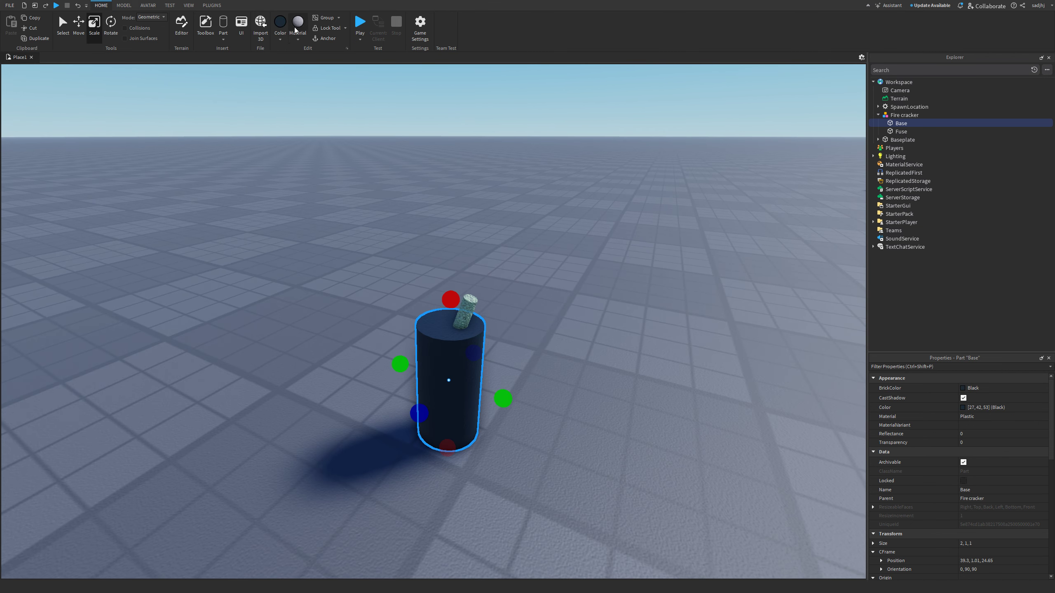
{"action": "left_click", "coordinate": [296, 26]}
{"action": "left_click", "coordinate": [353, 132]}
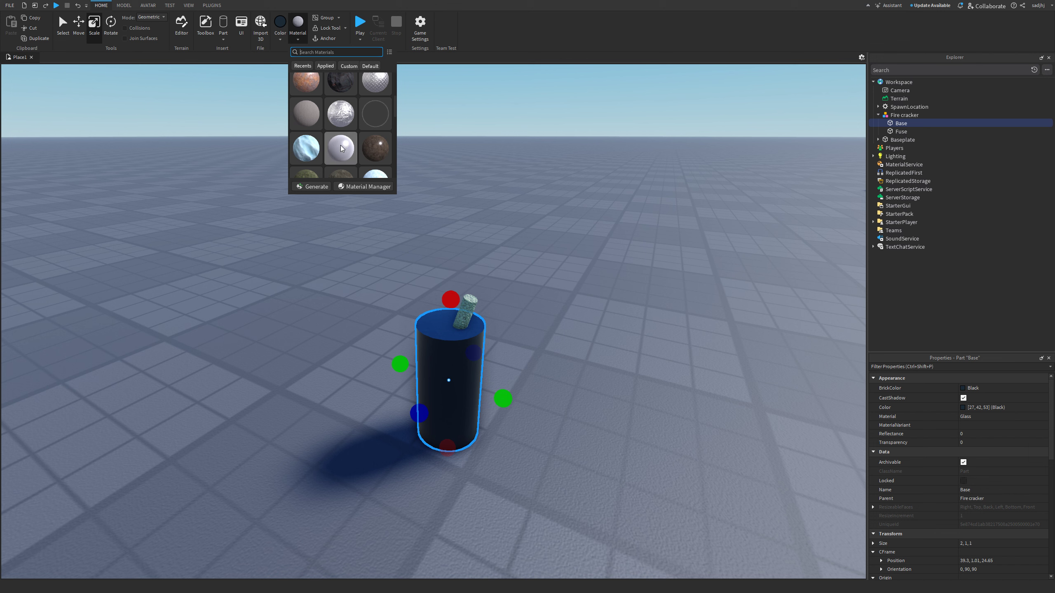
{"action": "scroll", "coordinate": [341, 149], "scroll_direction": "down", "scroll_amount": 3}
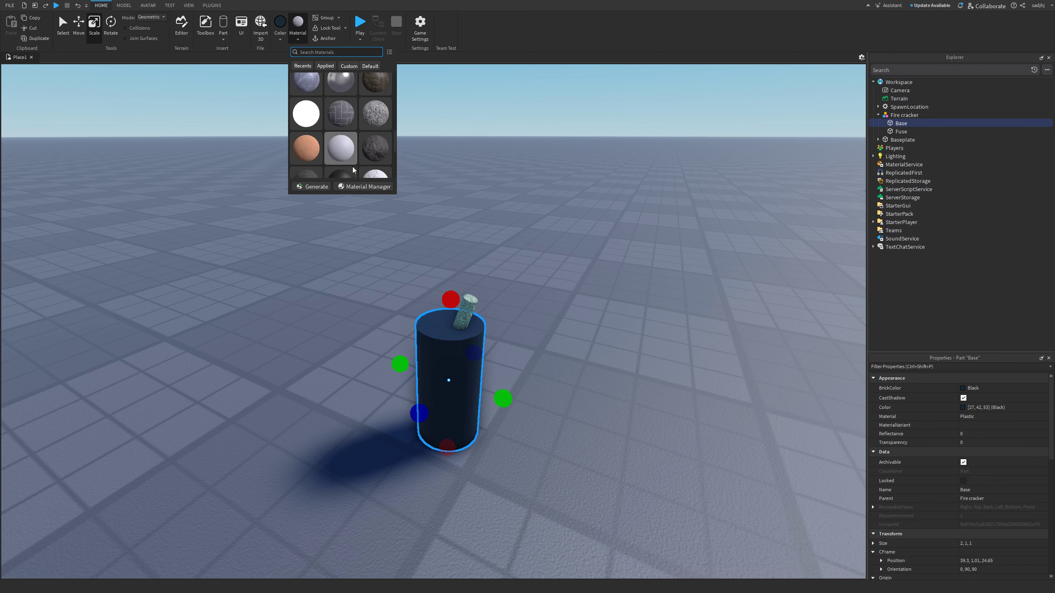
{"action": "scroll", "coordinate": [339, 145], "scroll_direction": "down", "scroll_amount": 4}
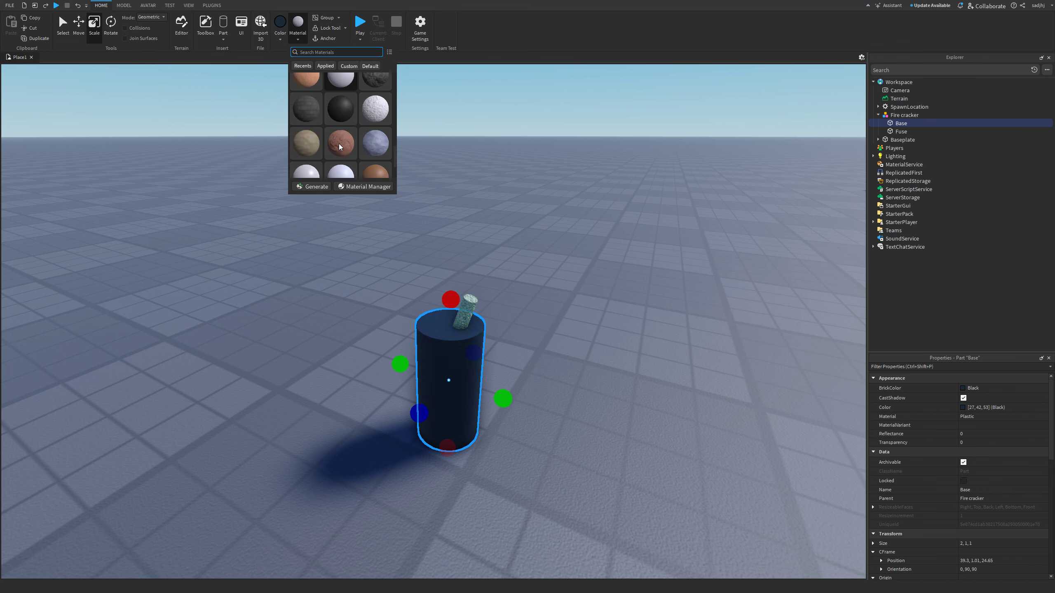
{"action": "left_click", "coordinate": [310, 137]}
- Select the whole Fire cracker model in the scene
{"action": "right_click_drag", "start_coordinate": [520, 239], "coordinate": [534, 248]}
{"action": "left_click", "coordinate": [525, 246]}
{"action": "scroll", "coordinate": [532, 242], "scroll_direction": "up", "scroll_amount": 3}
{"action": "scroll", "coordinate": [533, 246], "scroll_direction": "down", "scroll_amount": 4}
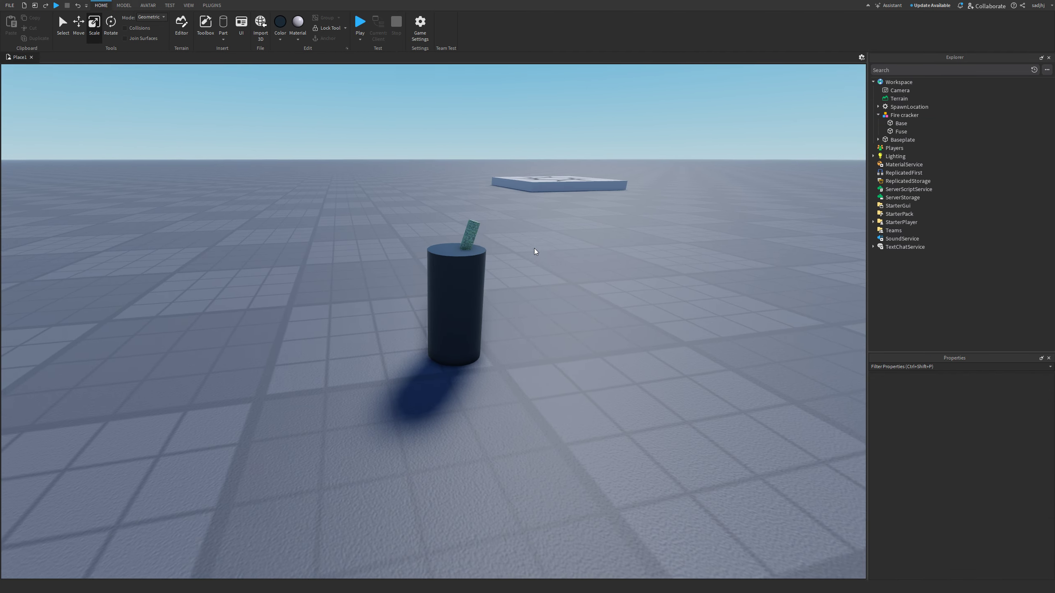
{"action": "scroll", "coordinate": [534, 249], "scroll_direction": "up", "scroll_amount": 3}
{"action": "scroll", "coordinate": [534, 249], "scroll_direction": "down", "scroll_amount": 4}
{"action": "scroll", "coordinate": [403, 344], "scroll_direction": "up", "scroll_amount": 3}
{"action": "scroll", "coordinate": [397, 351], "scroll_direction": "down", "scroll_amount": 3}
{"action": "left_click", "coordinate": [397, 352]}
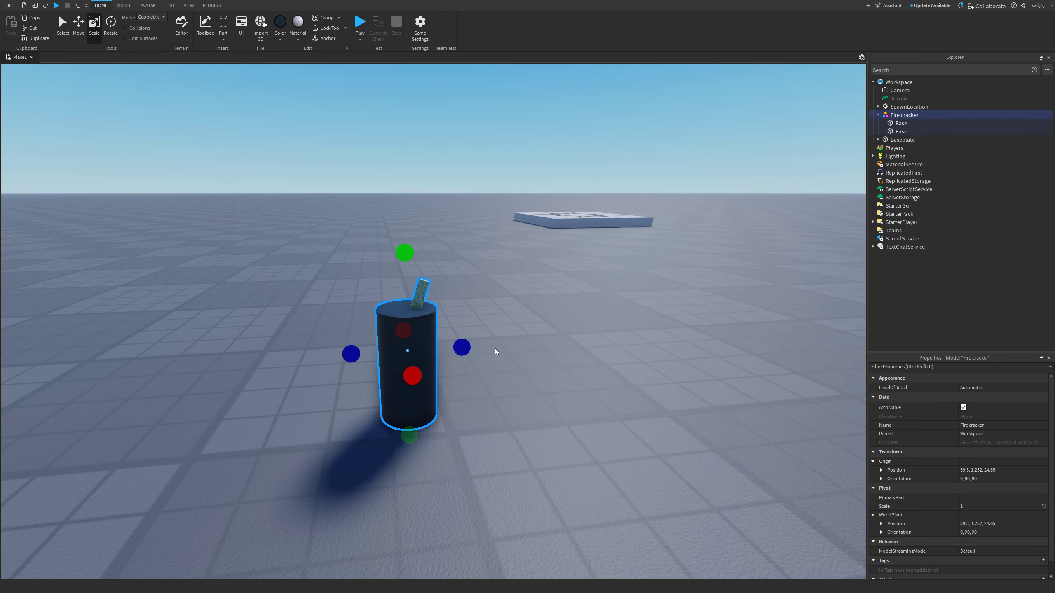
{"action": "scroll", "coordinate": [540, 333], "scroll_direction": "down", "scroll_amount": 3}
{"action": "left_click", "coordinate": [631, 305]}
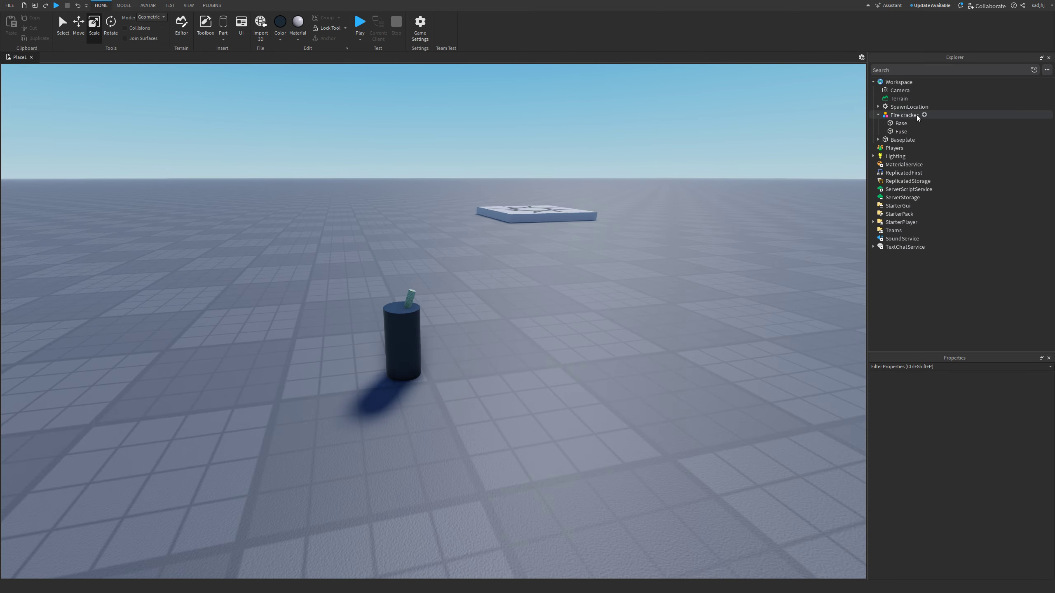
- Insert an object into Fire cracker, then delete the unwanted ScreenGui it added
{"action": "right_click", "coordinate": [894, 116]}
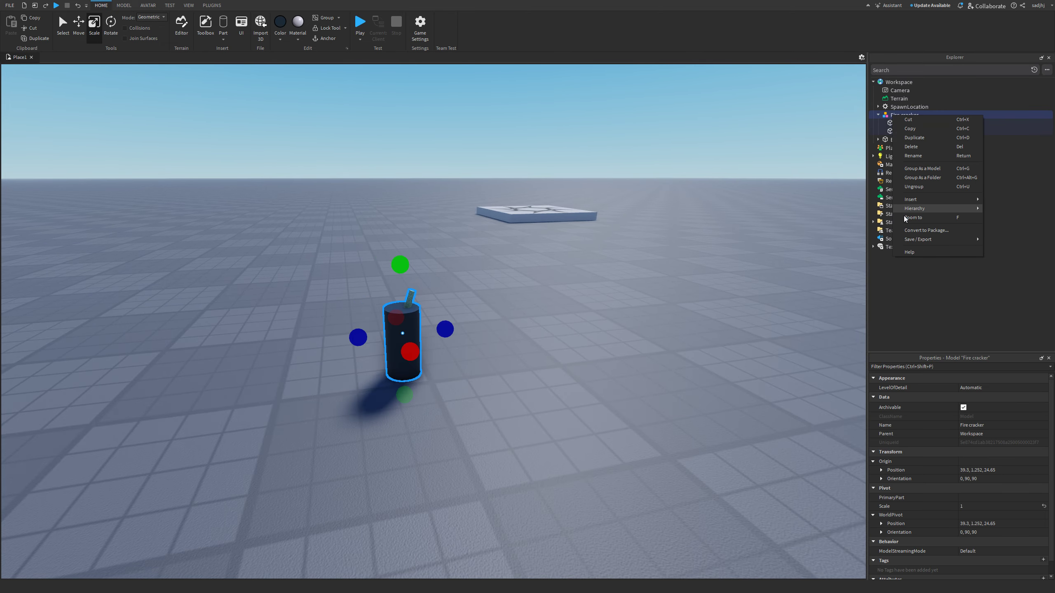
{"action": "left_click", "coordinate": [882, 211]}
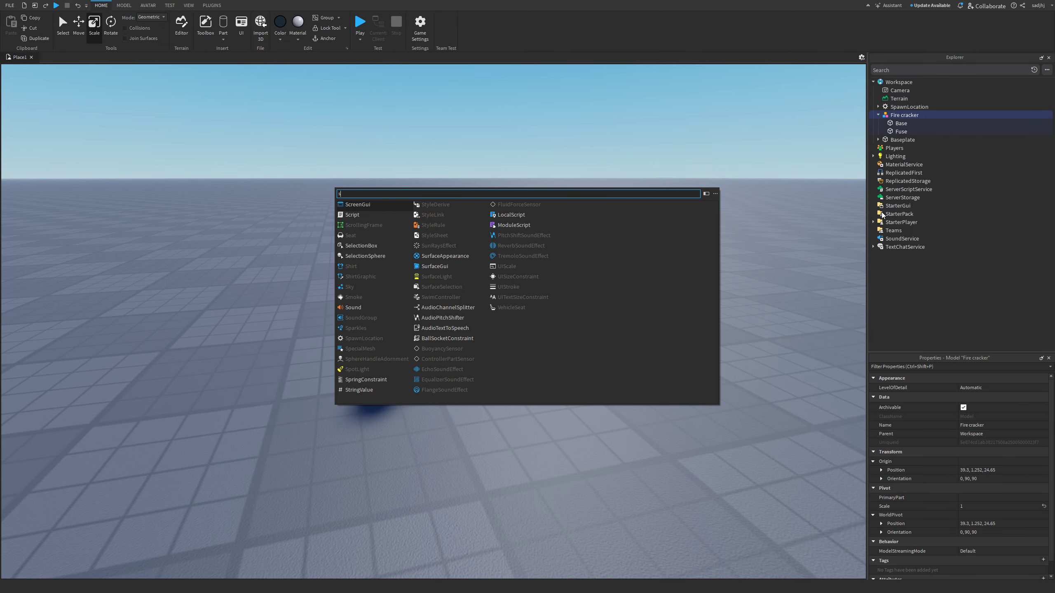
{"action": "key", "text": "Return"}
{"action": "right_click", "coordinate": [896, 144]}
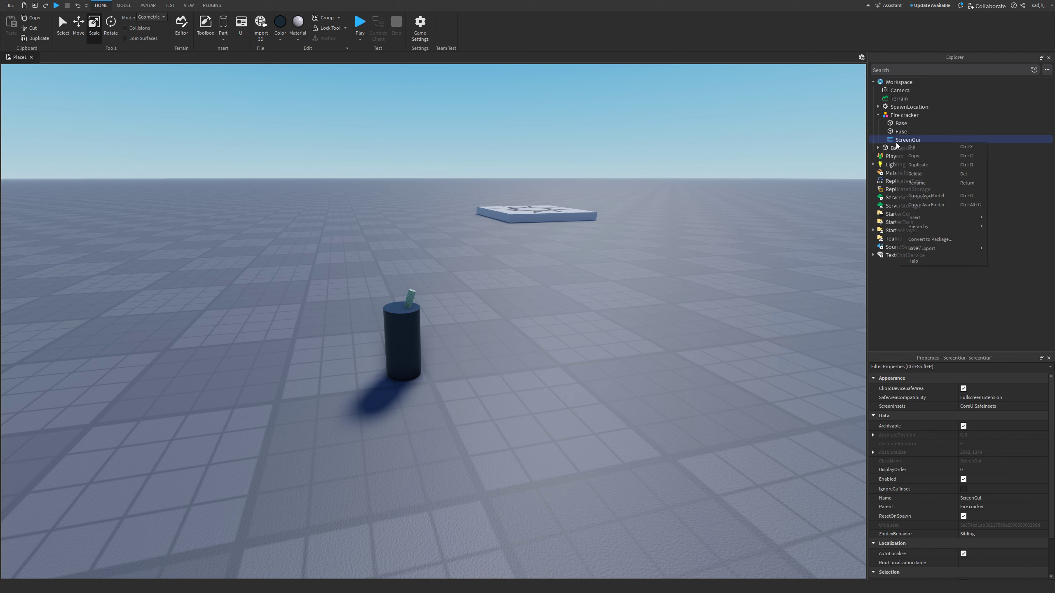
{"action": "left_click", "coordinate": [912, 175]}
- Add a Script named FireCrackerHandler to Fire cracker and delete its hello world line
{"action": "right_click", "coordinate": [897, 116]}
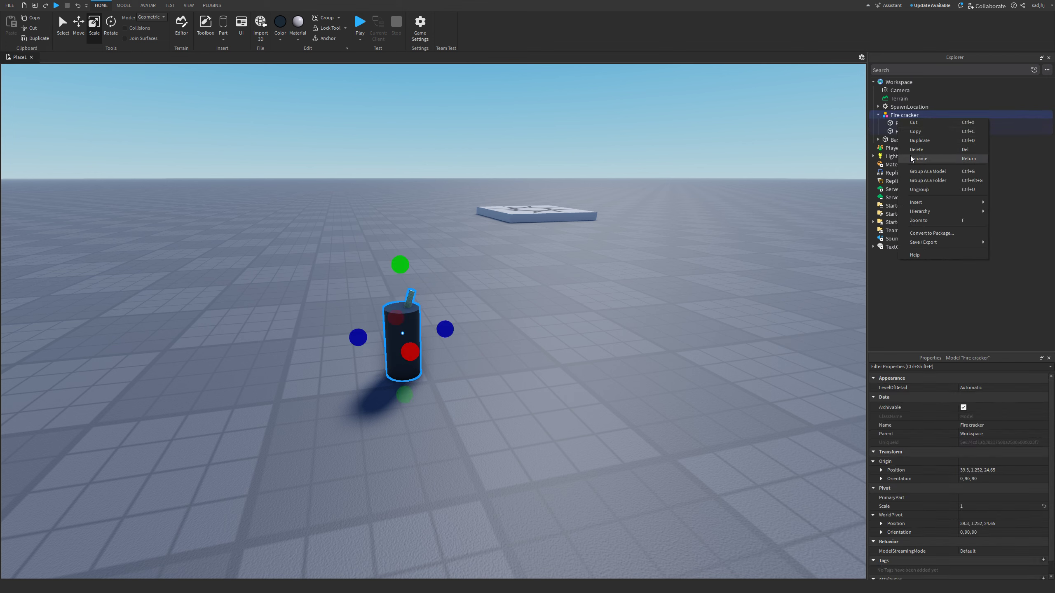
{"action": "left_click", "coordinate": [880, 211]}
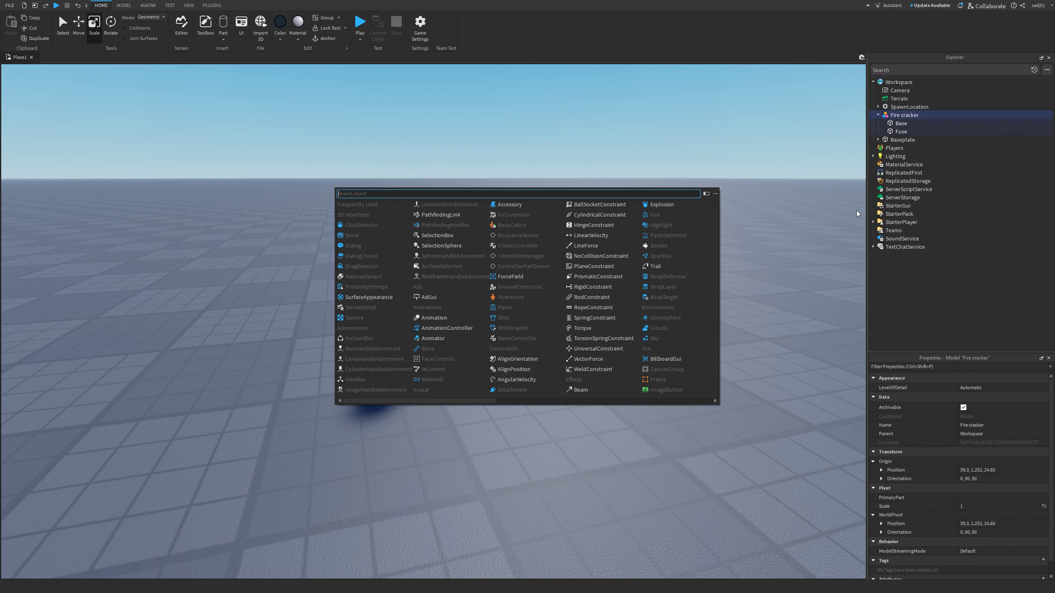
{"action": "type", "text": "sc"}
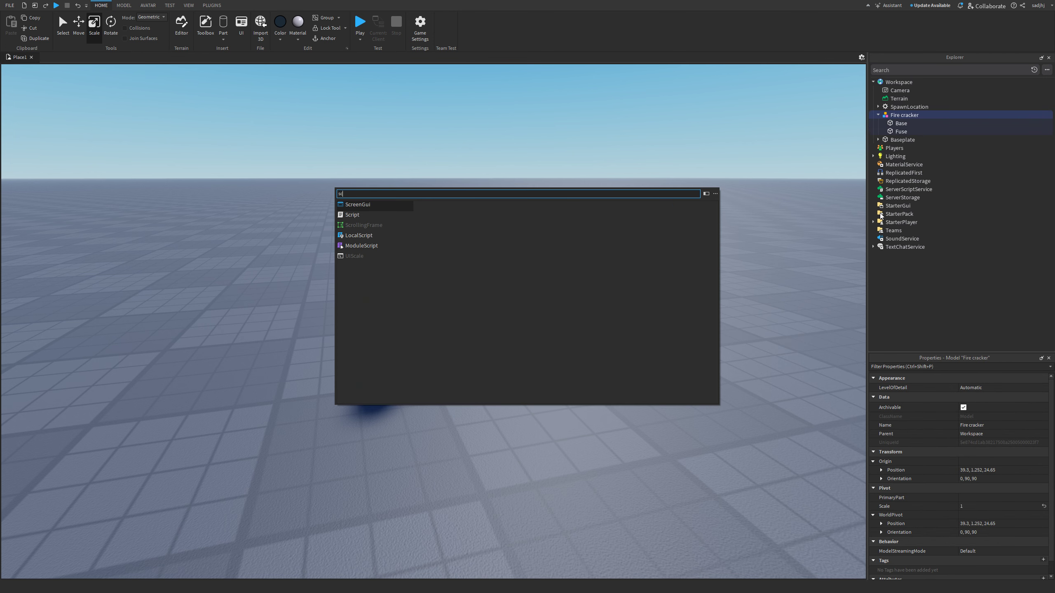
{"action": "left_click", "coordinate": [351, 215]}
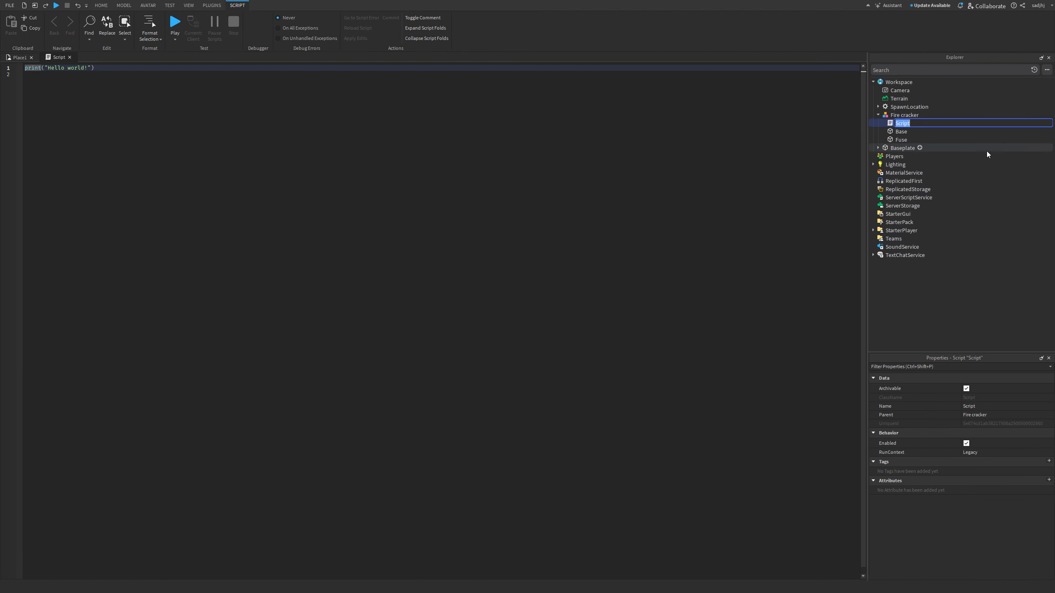
{"action": "type", "text": "FireCrackerHandler"}
{"action": "key", "text": "Return"}
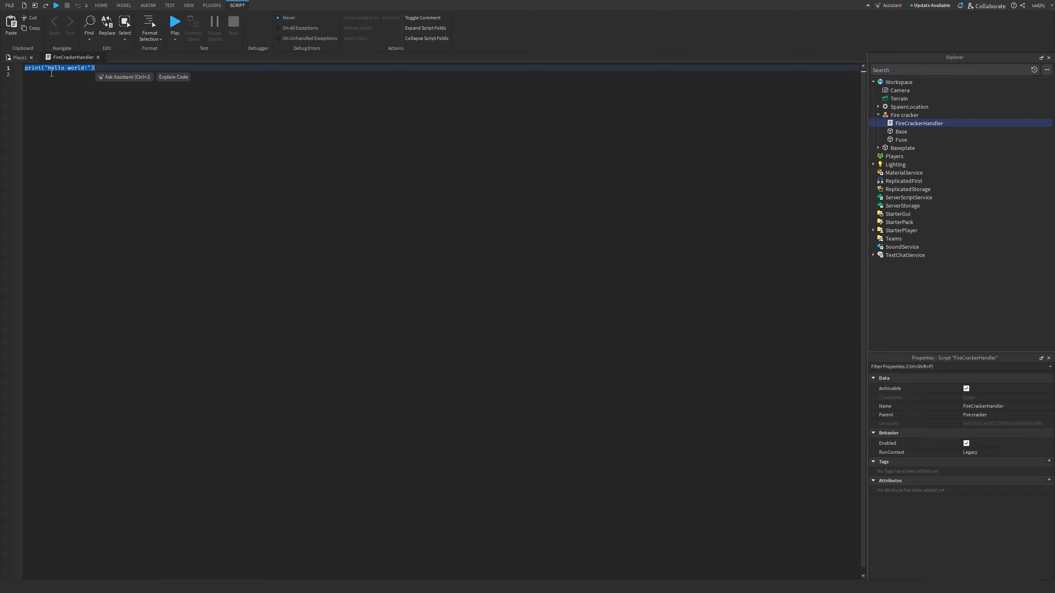
{"action": "key", "text": "BackSpace"}
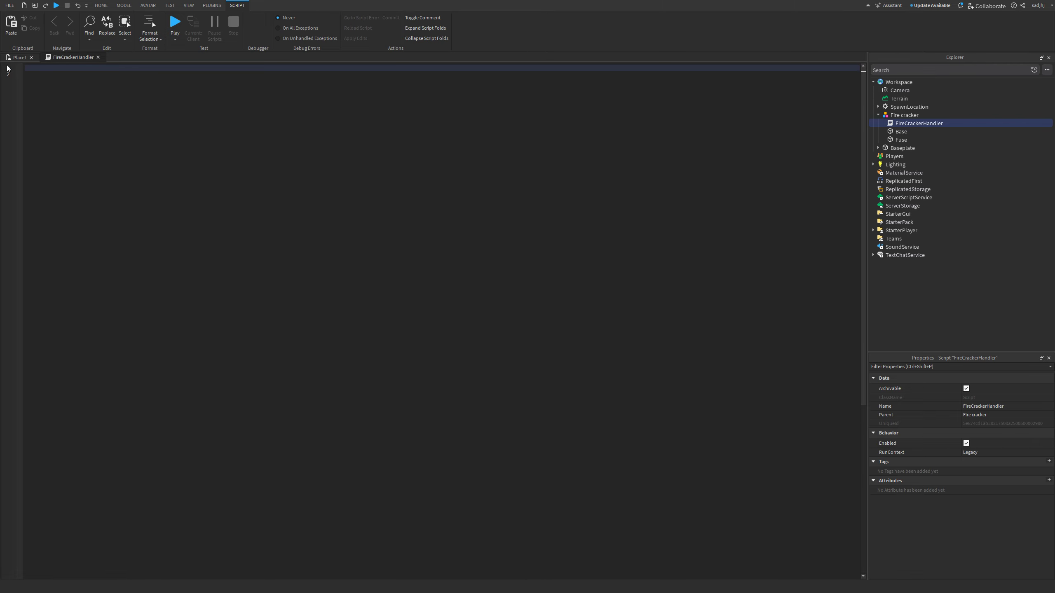
- Add a ParticleEmitter to the Fuse, found by searching 'part', and open Edit Particle
{"action": "left_click", "coordinate": [17, 57]}
{"action": "scroll", "coordinate": [131, 224], "scroll_direction": "up", "scroll_amount": 5}
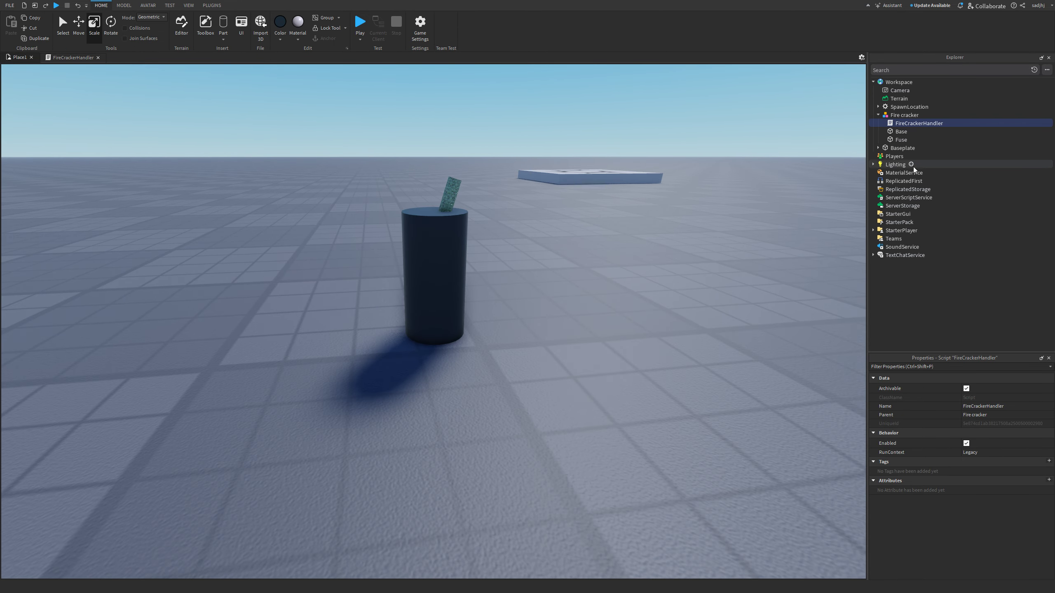
{"action": "right_click", "coordinate": [900, 139]}
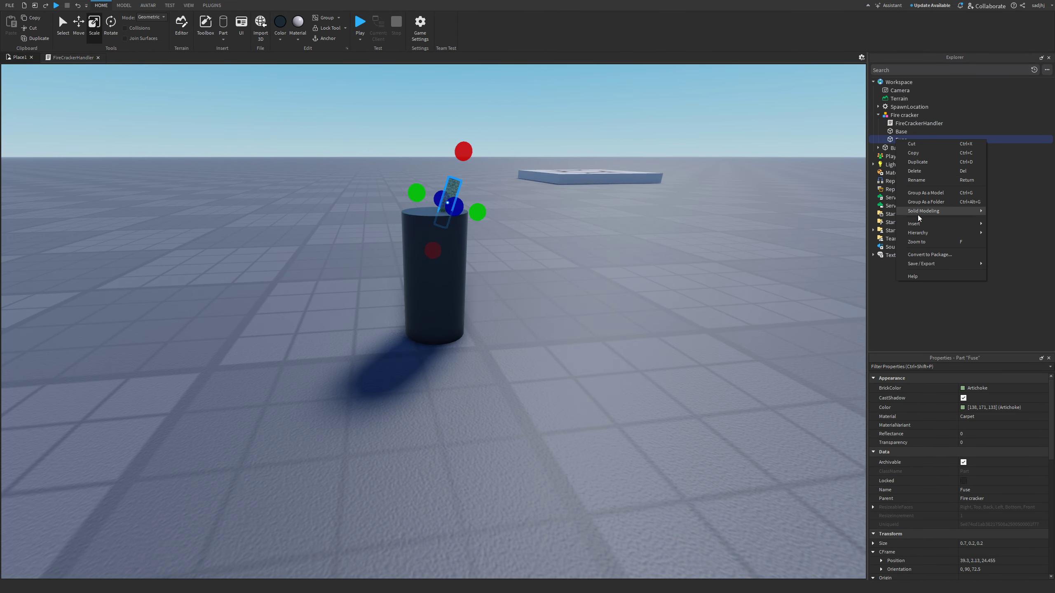
{"action": "mouse_move", "coordinate": [921, 228]}
{"action": "left_click", "coordinate": [870, 232]}
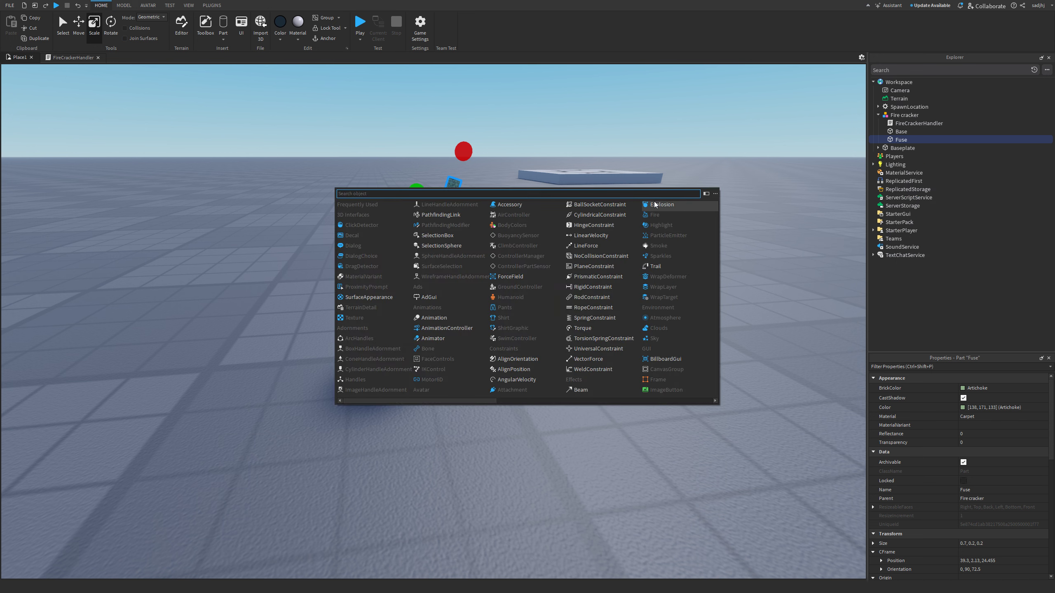
{"action": "type", "text": "part"}
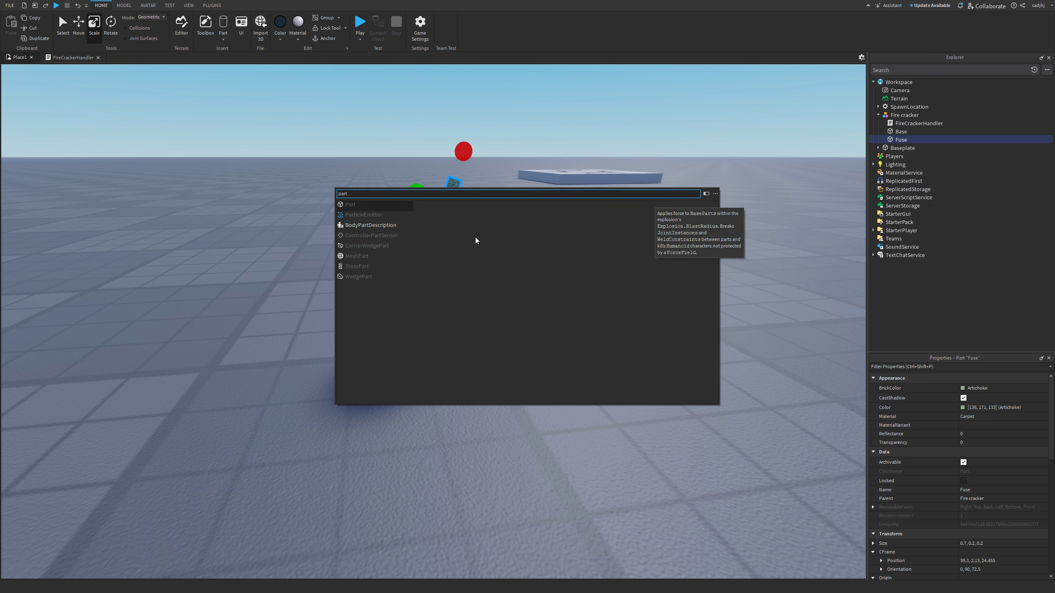
{"action": "left_click", "coordinate": [364, 215]}
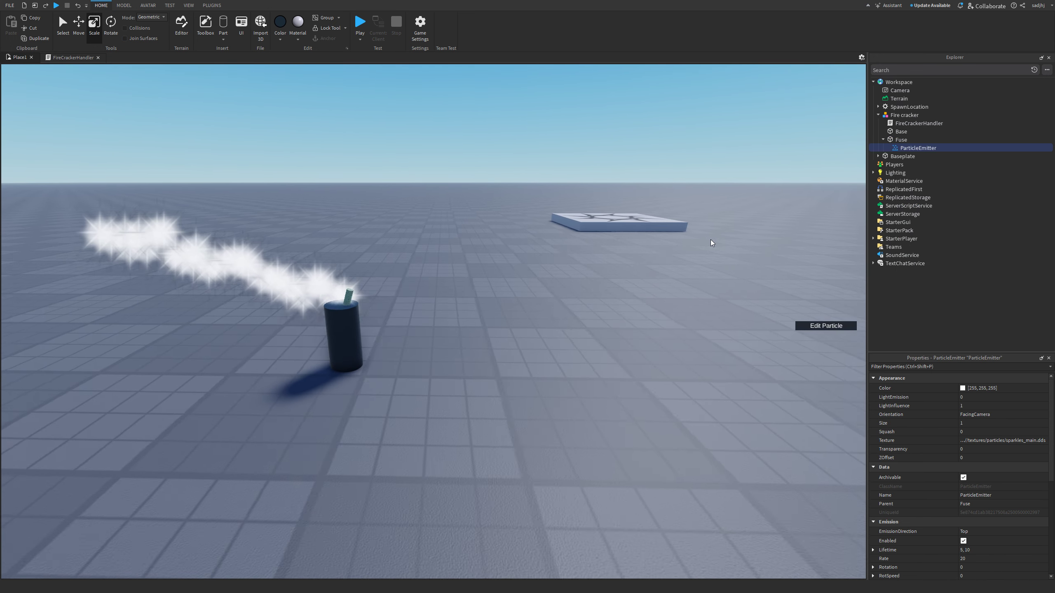
{"action": "left_click", "coordinate": [829, 326]}
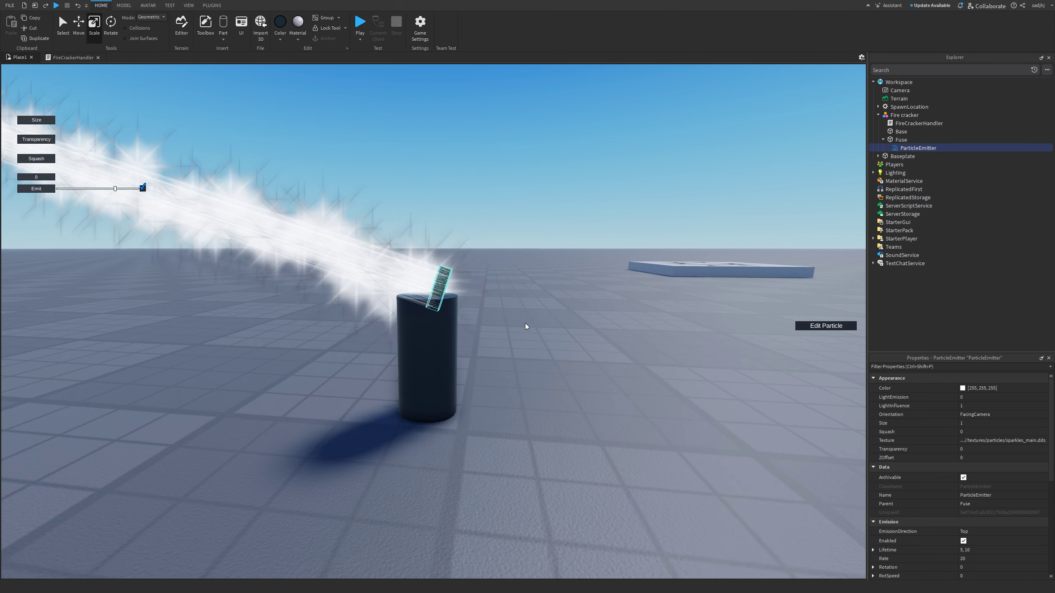
- Change the fuse particle colour to orange (255, 125, 38)
{"action": "left_click", "coordinate": [962, 389]}
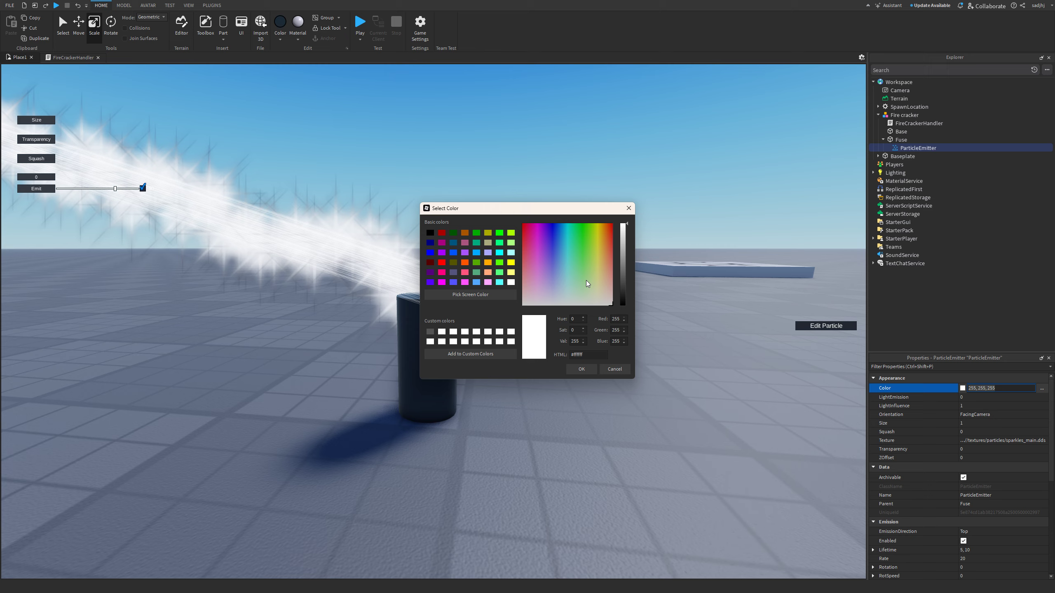
{"action": "left_click_drag", "start_coordinate": [586, 281], "coordinate": [607, 236]}
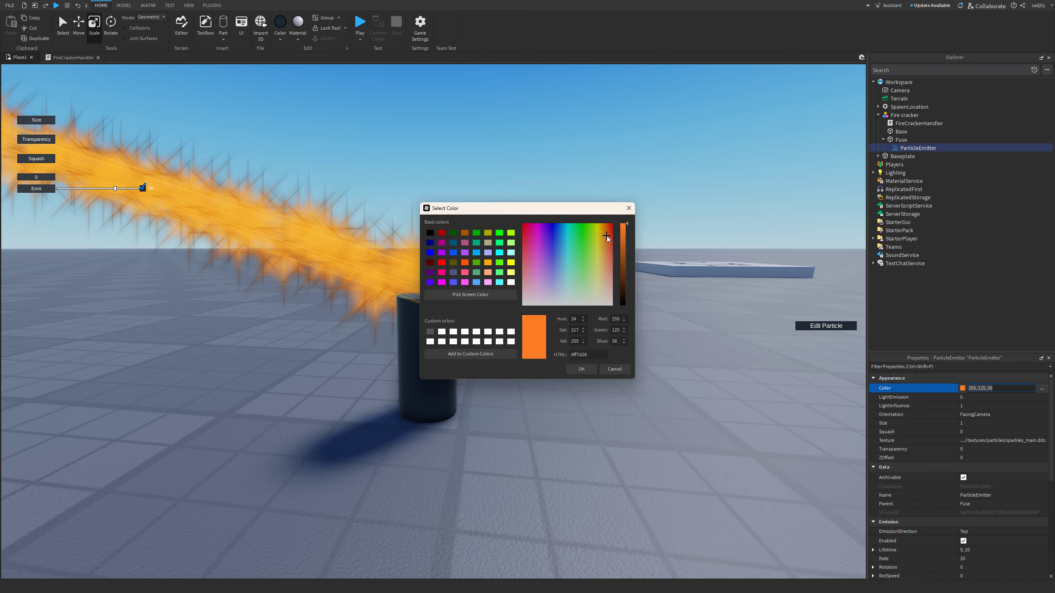
{"action": "left_click", "coordinate": [582, 369]}
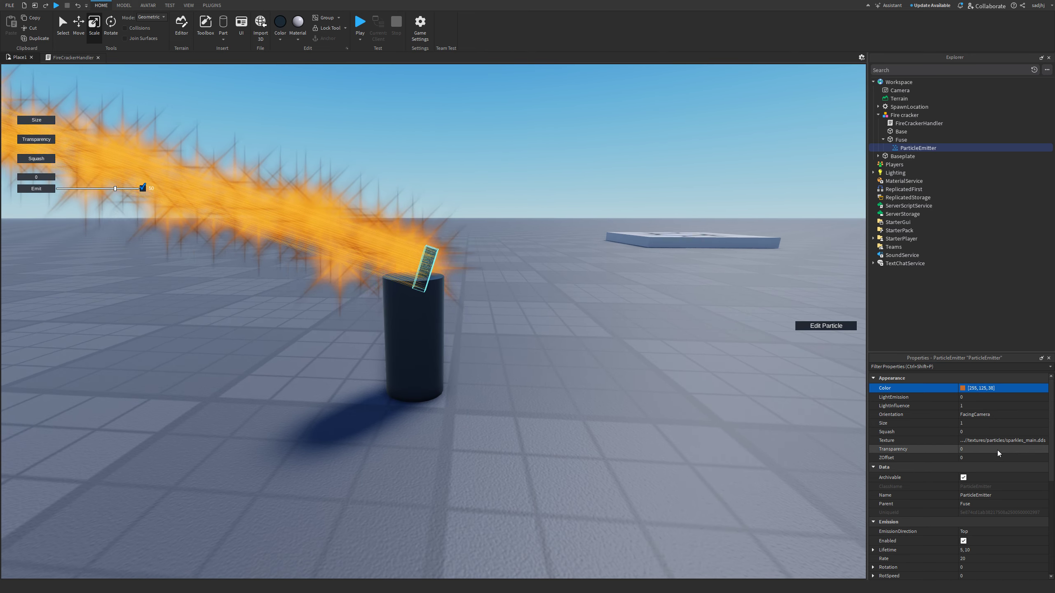
- Set fuse particles to Size 0.5, LightEmission 1, LightInfluence 0 and Brightness 10
{"action": "left_click", "coordinate": [972, 424]}
{"action": "type", "text": "0.5"}
{"action": "key", "text": "Return"}
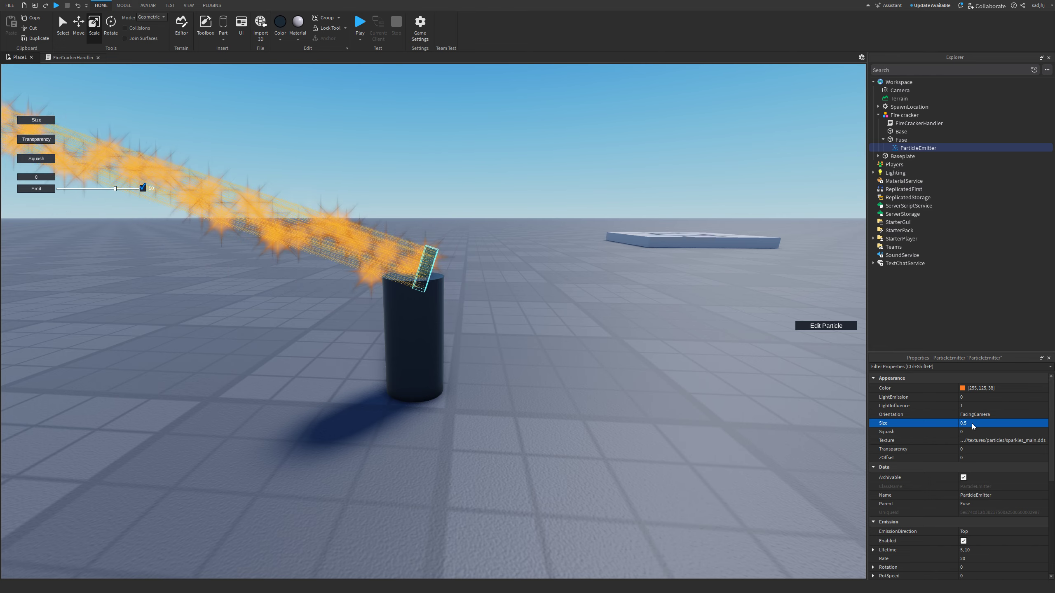
{"action": "left_click", "coordinate": [975, 397]}
{"action": "type", "text": "1"}
{"action": "left_click", "coordinate": [971, 404]}
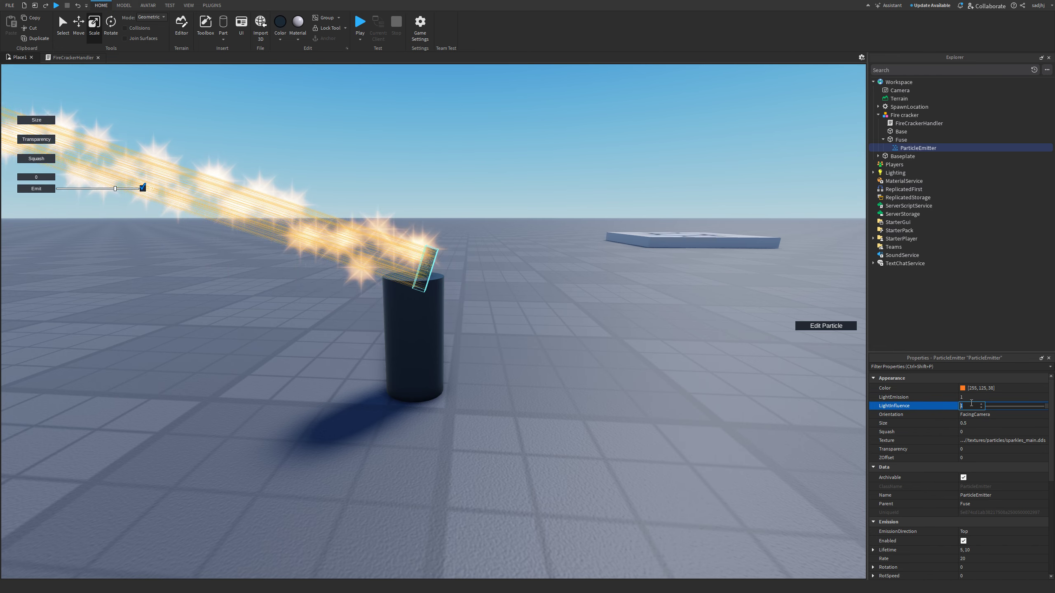
{"action": "type", "text": "0"}
{"action": "key", "text": "Return"}
{"action": "left_click", "coordinate": [961, 387]}
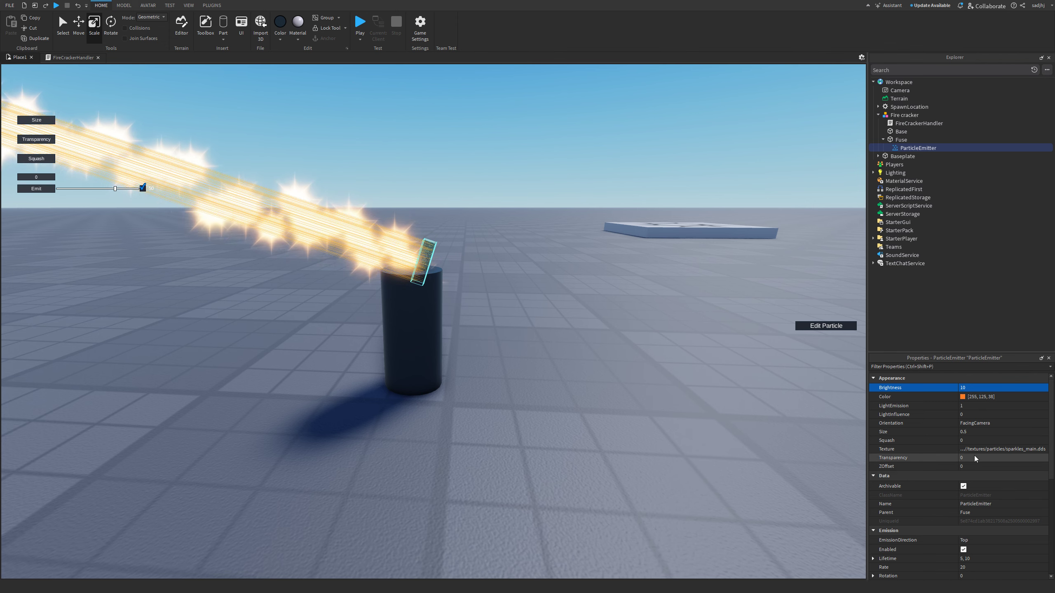
{"action": "scroll", "coordinate": [975, 459], "scroll_direction": "down", "scroll_amount": 2}
{"action": "left_click", "coordinate": [971, 487]}
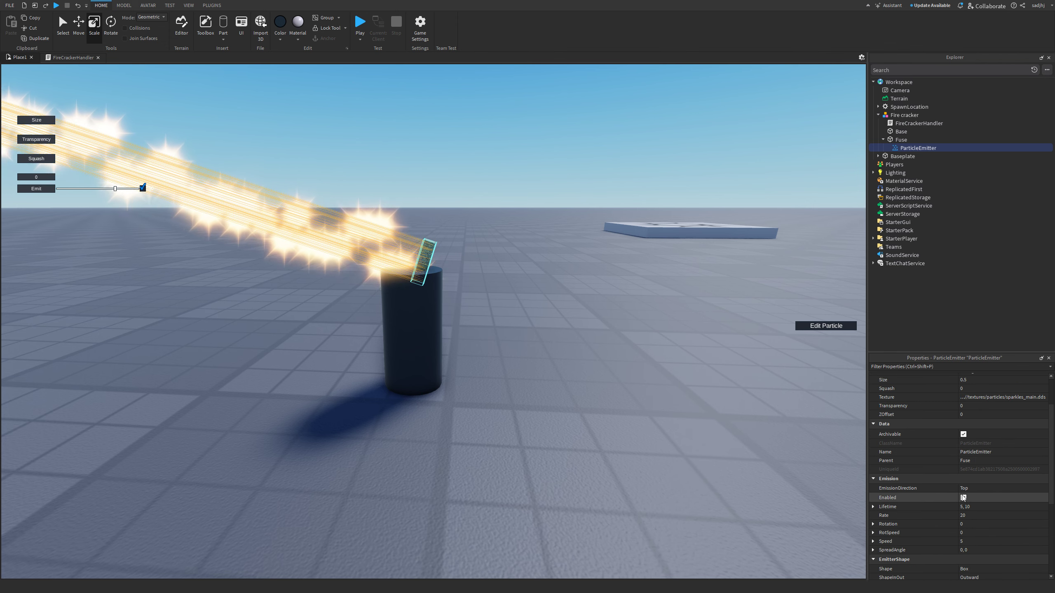
- Set the fuse sparks' EmissionDirection to Right
{"action": "left_click", "coordinate": [972, 515]}
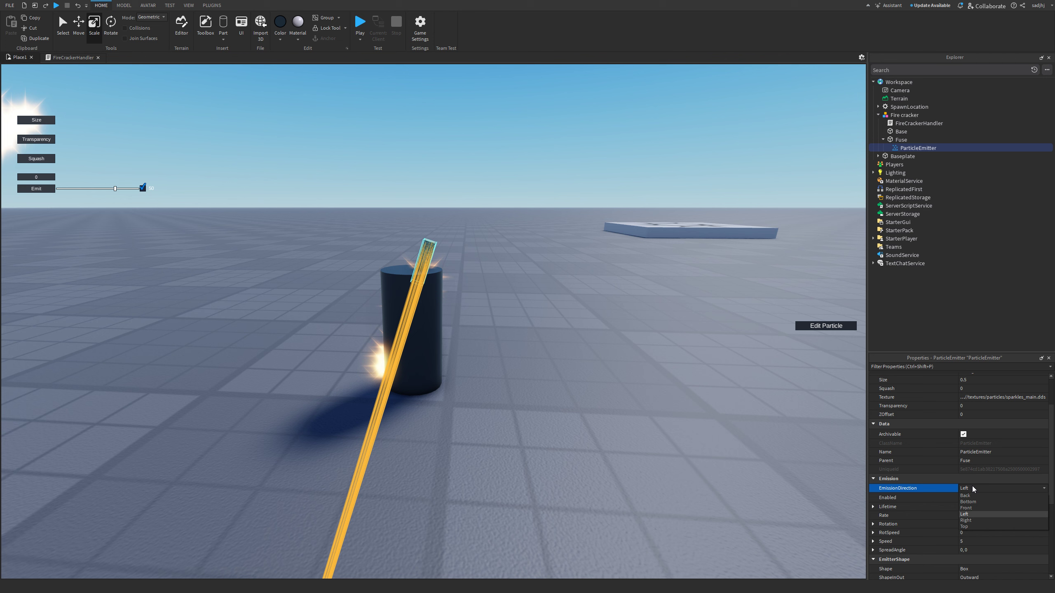
{"action": "left_click", "coordinate": [968, 520]}
{"action": "scroll", "coordinate": [598, 429], "scroll_direction": "down", "scroll_amount": 5}
{"action": "scroll", "coordinate": [598, 429], "scroll_direction": "down", "scroll_amount": 1}
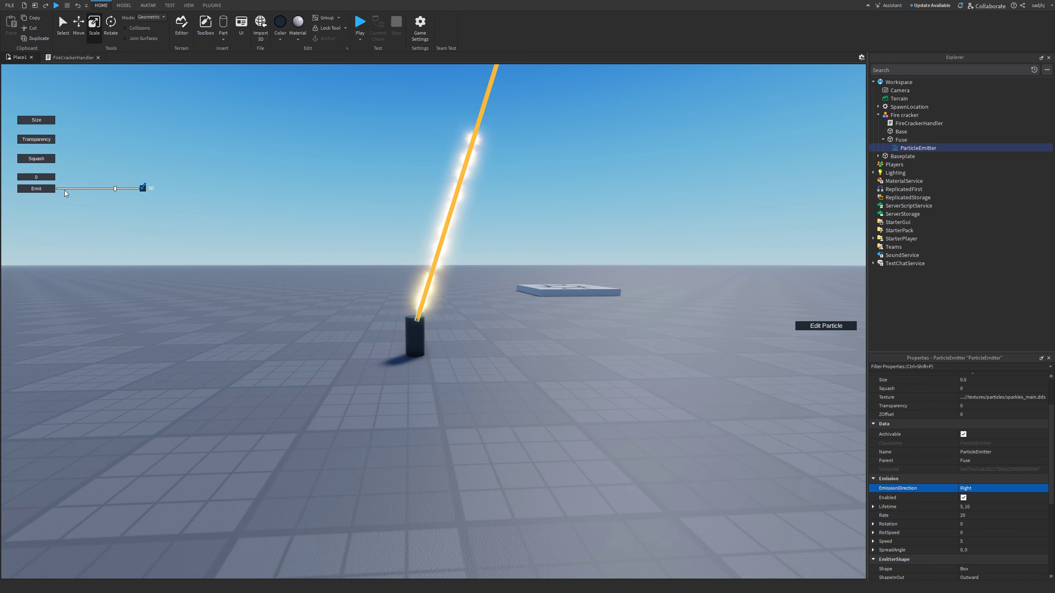
{"action": "left_click", "coordinate": [27, 176]}
{"action": "right_click_drag", "start_coordinate": [413, 338], "coordinate": [414, 338]}
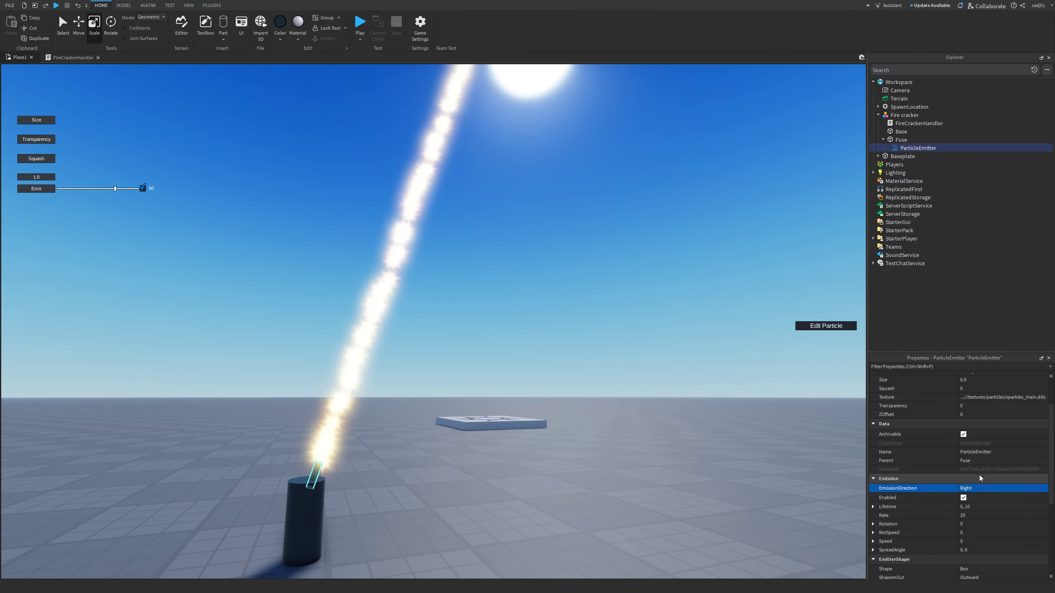
- Adjust the fuse particle Lifetime to 0.25–0.45
{"action": "left_click", "coordinate": [979, 506]}
{"action": "type", "text": "0.85"}
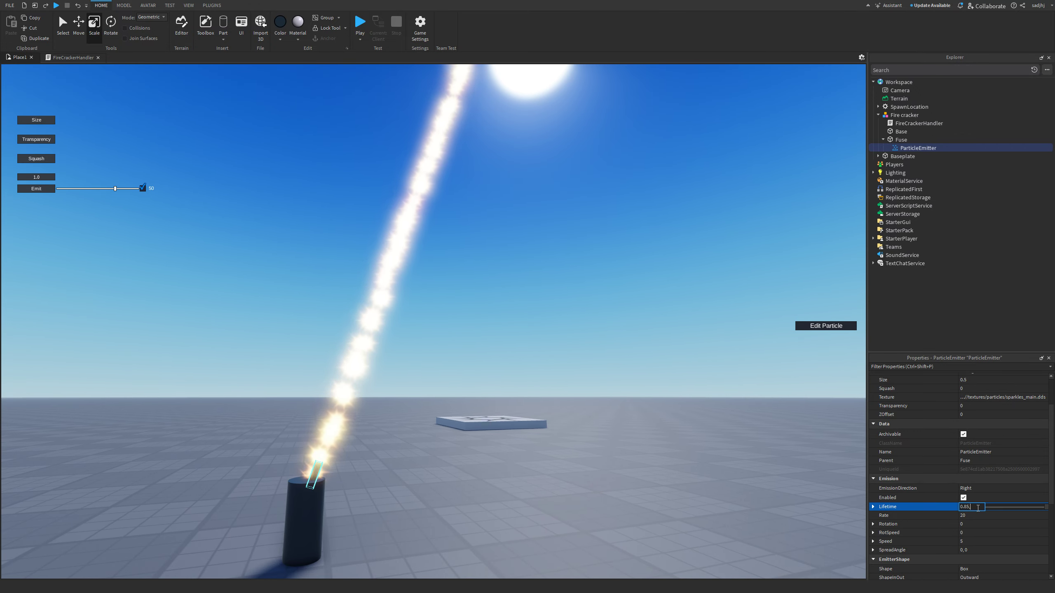
{"action": "key", "text": "Return"}
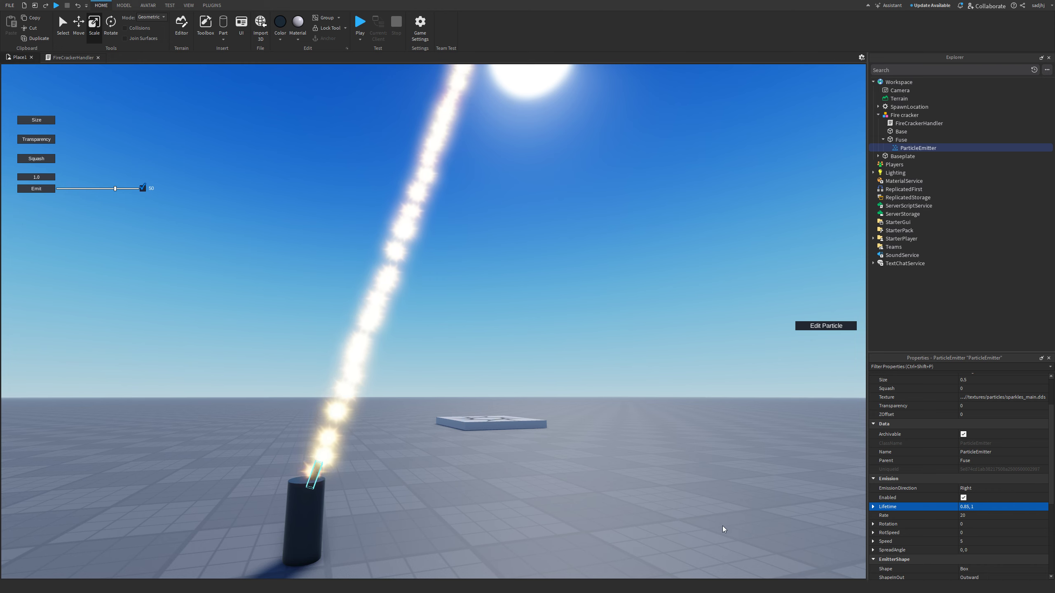
{"action": "right_click_drag", "start_coordinate": [721, 527], "coordinate": [711, 526]}
{"action": "key", "text": "w"}
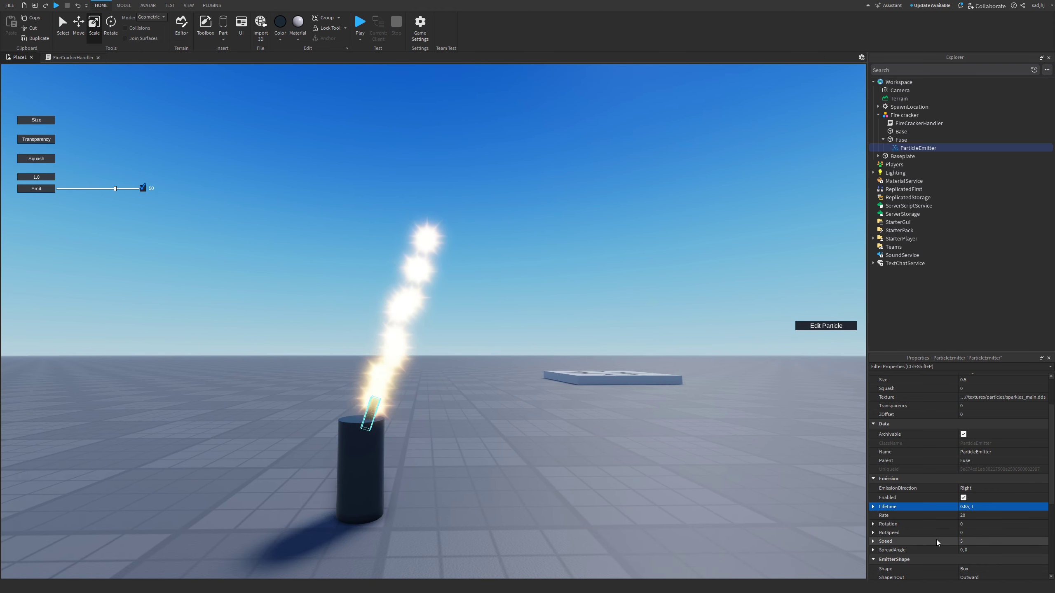
{"action": "left_click", "coordinate": [964, 506]}
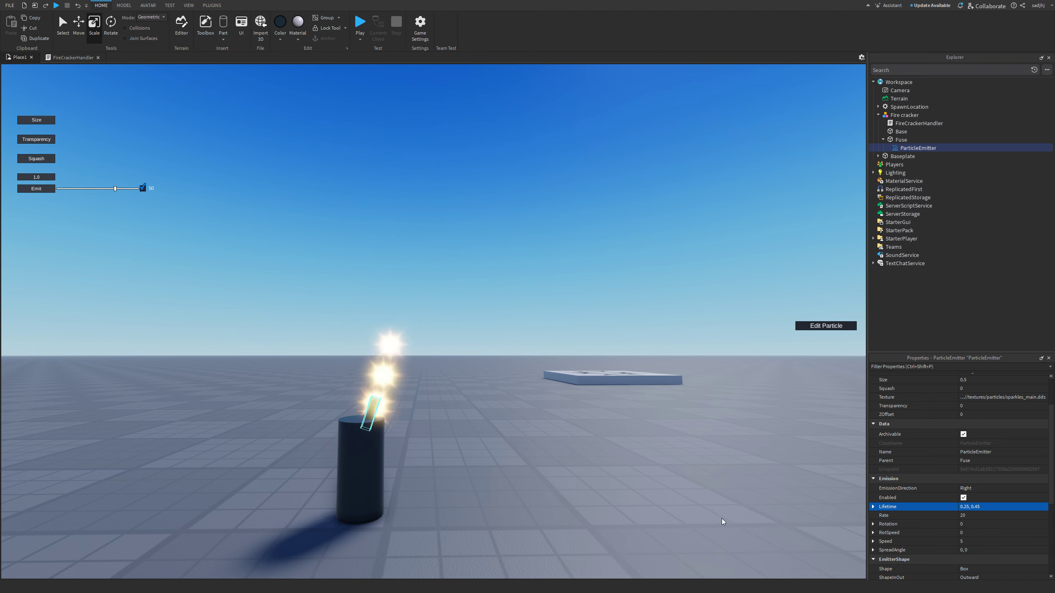
{"action": "right_click_drag", "start_coordinate": [605, 521], "coordinate": [607, 527]}
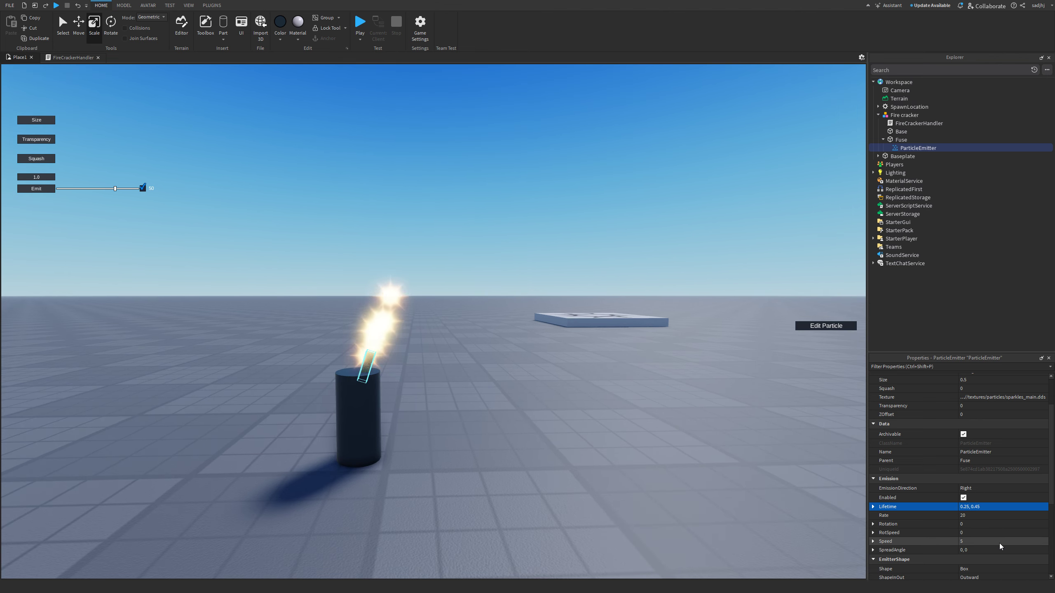
- Set Speed to 2, 8 and Rate to 100, then orbit to check the stream
{"action": "left_click", "coordinate": [971, 544]}
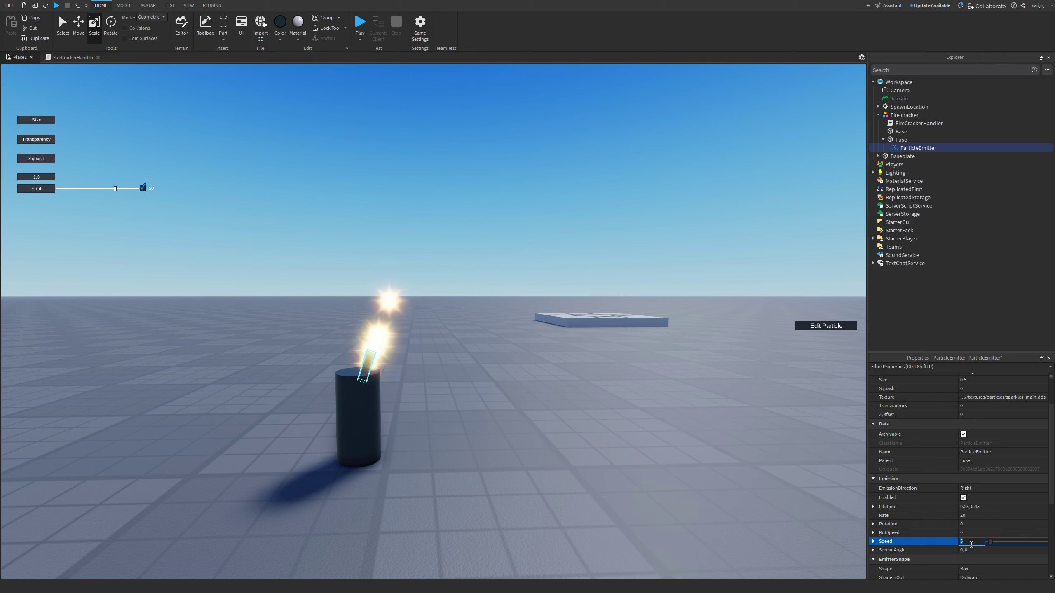
{"action": "type", "text": "2, 8"}
{"action": "key", "text": "Return"}
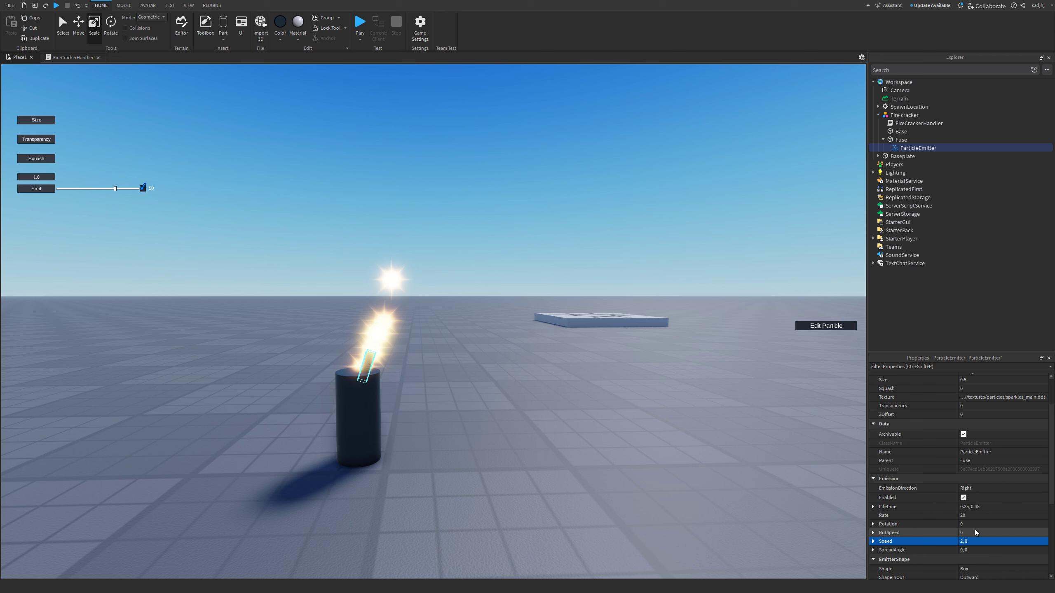
{"action": "left_click", "coordinate": [974, 516]}
{"action": "type", "text": "100"}
{"action": "key", "text": "Return"}
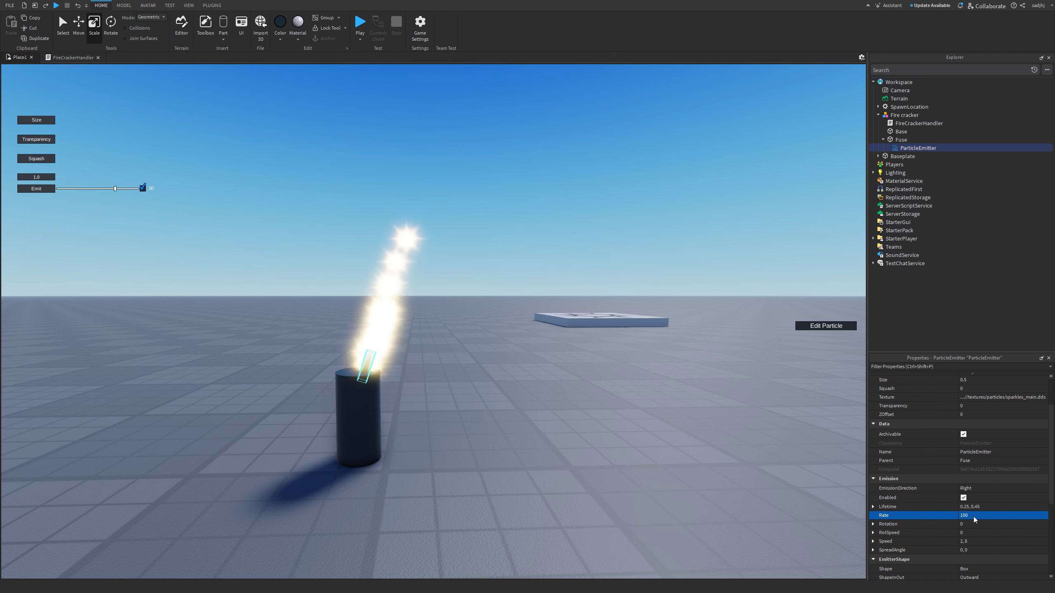
{"action": "right_click_drag", "start_coordinate": [620, 437], "coordinate": [619, 438]}
{"action": "scroll", "coordinate": [619, 437], "scroll_direction": "up", "scroll_amount": 4}
{"action": "scroll", "coordinate": [620, 437], "scroll_direction": "down", "scroll_amount": 3}
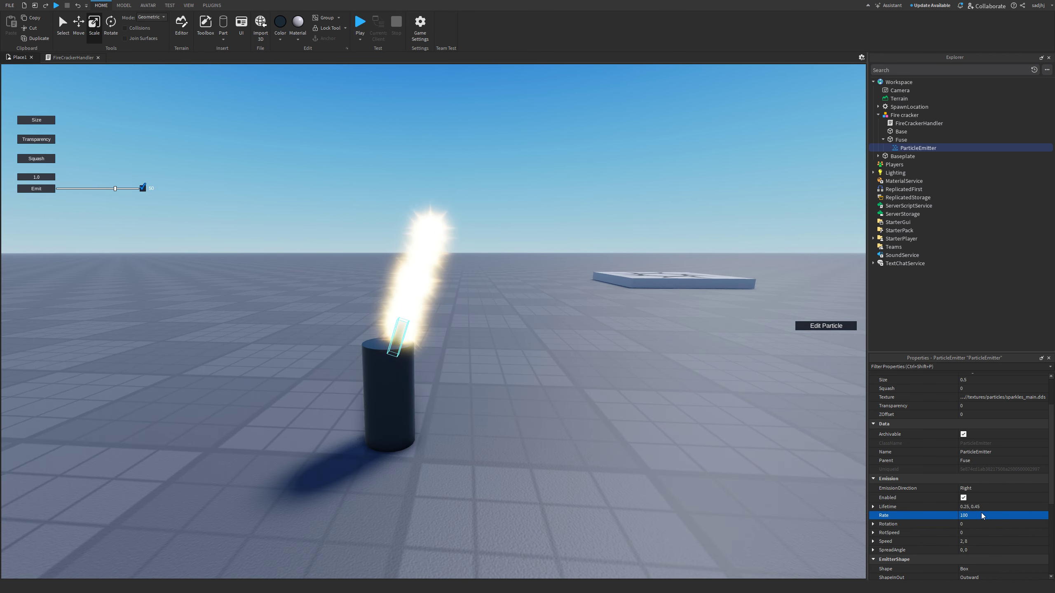
{"action": "scroll", "coordinate": [970, 474], "scroll_direction": "up", "scroll_amount": 1}
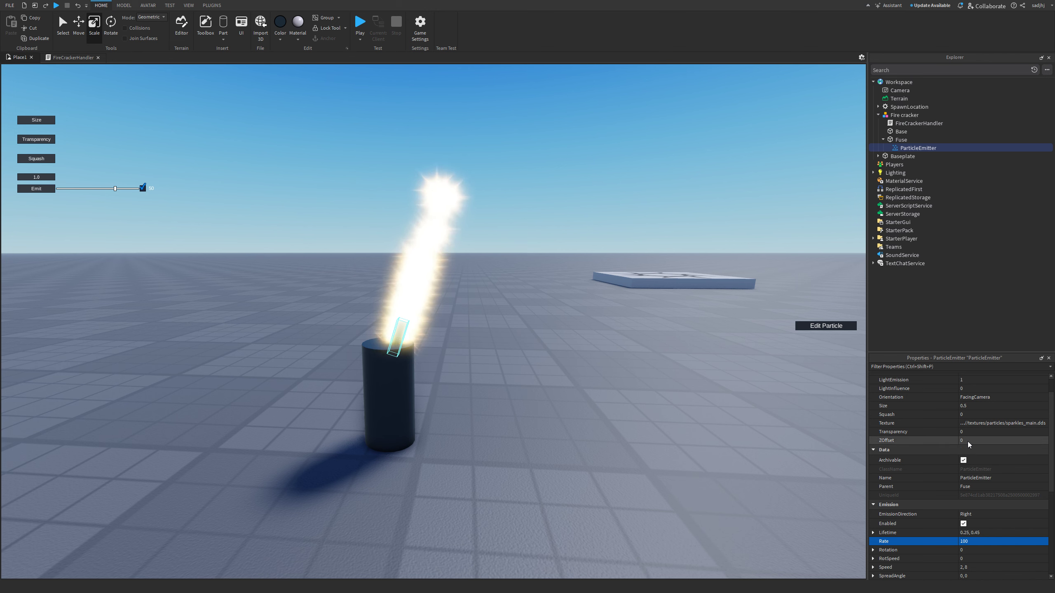
- Make the fuse Size curve taper to 0 at the end, with a midpoint keypoint added
{"action": "left_click", "coordinate": [979, 406]}
{"action": "left_click", "coordinate": [1042, 406]}
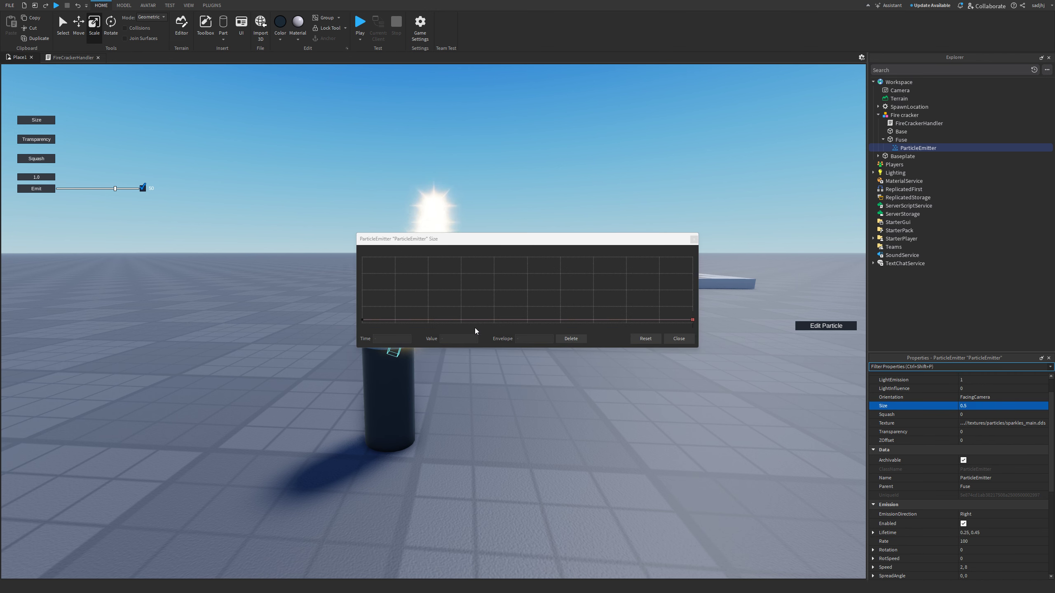
{"action": "left_click", "coordinate": [528, 320]}
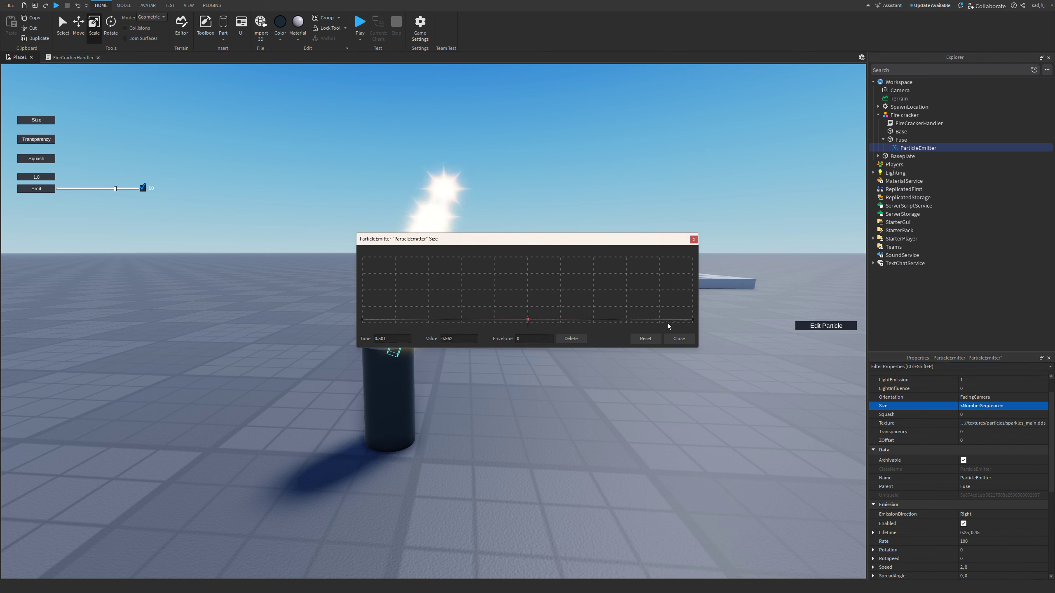
{"action": "left_click_drag", "start_coordinate": [692, 319], "coordinate": [691, 341]}
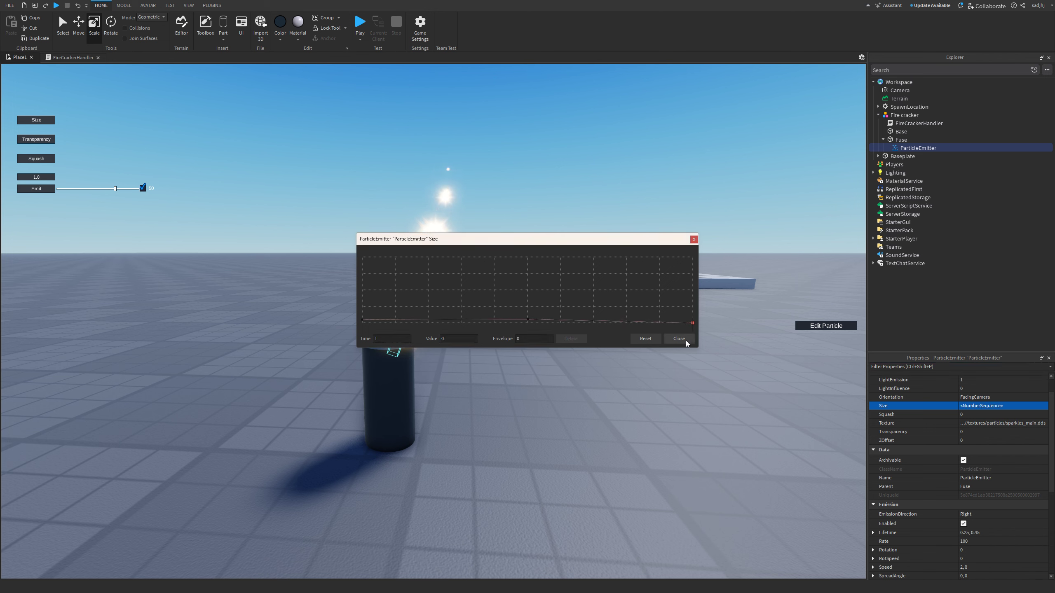
{"action": "left_click", "coordinate": [677, 338]}
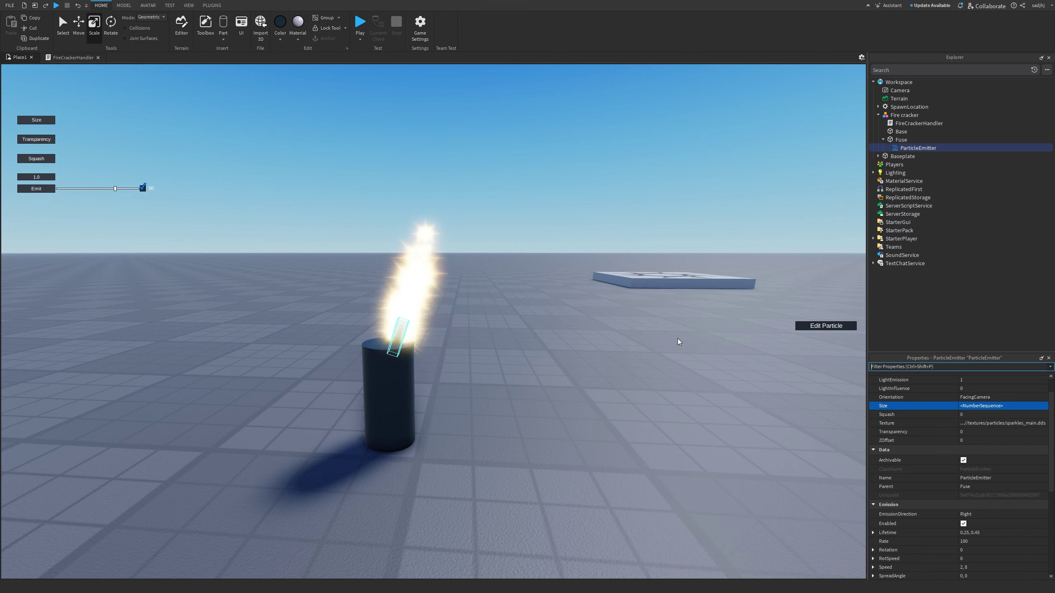
{"action": "scroll", "coordinate": [628, 382], "scroll_direction": "up", "scroll_amount": 3}
{"action": "scroll", "coordinate": [628, 382], "scroll_direction": "down", "scroll_amount": 5}
{"action": "right_click_drag", "start_coordinate": [628, 382], "coordinate": [631, 385]}
{"action": "left_click", "coordinate": [628, 382]}
- Rename the fuse's ParticleEmitter to 'Fuse'
{"action": "scroll", "coordinate": [628, 382], "scroll_direction": "down", "scroll_amount": 3}
{"action": "scroll", "coordinate": [631, 385], "scroll_direction": "up", "scroll_amount": 4}
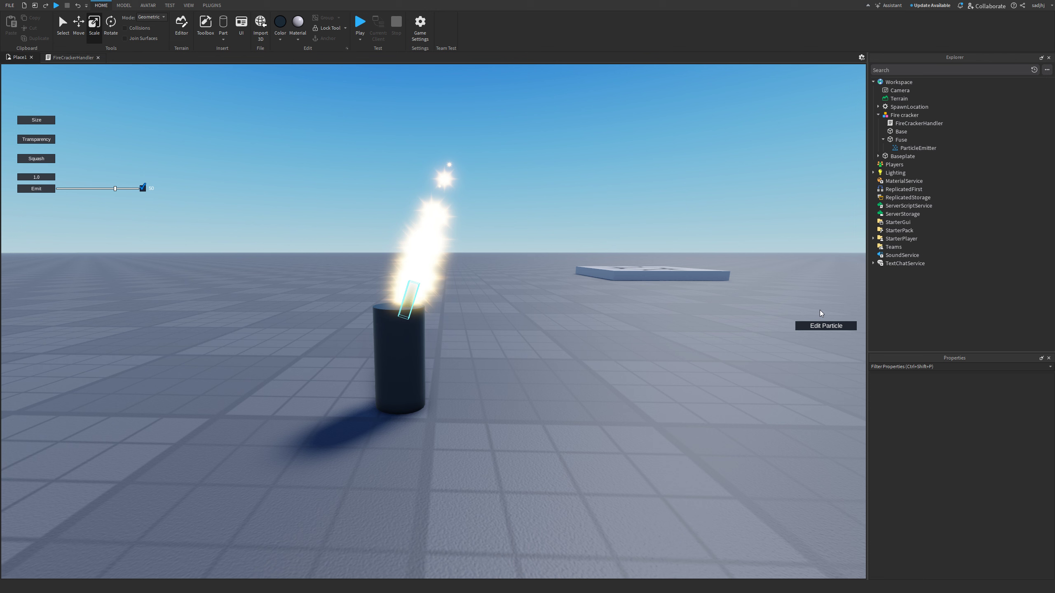
{"action": "left_click", "coordinate": [916, 149]}
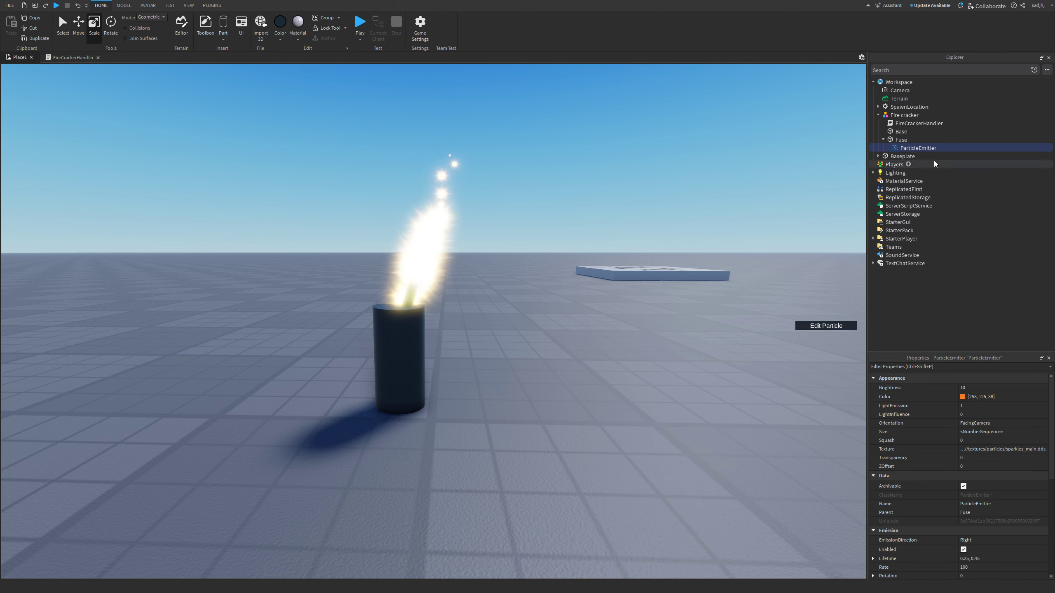
{"action": "left_click", "coordinate": [913, 146]}
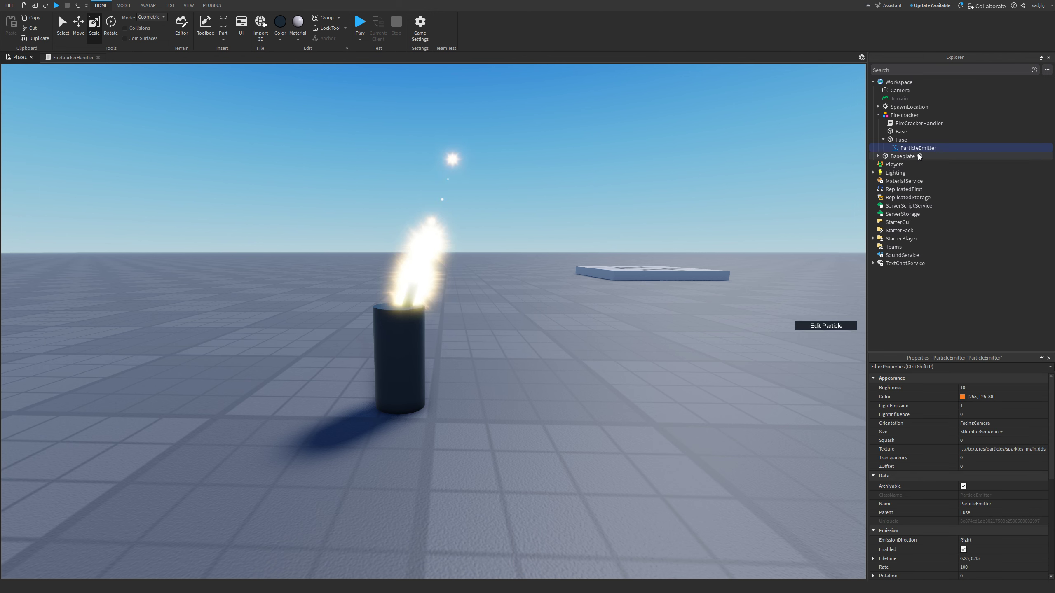
{"action": "type", "text": "Fuse"}
{"action": "key", "text": "Return"}
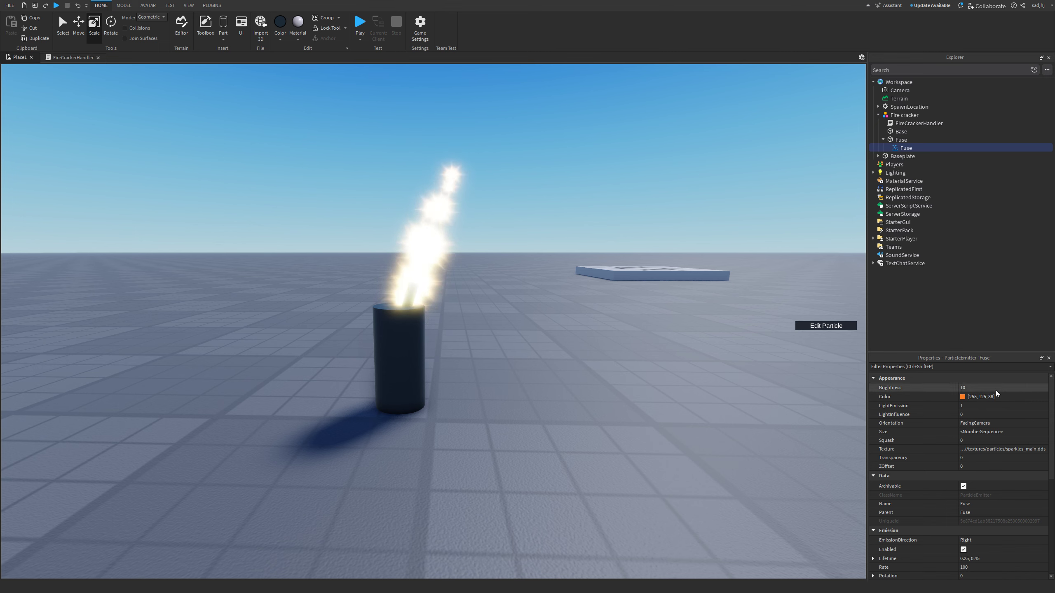
- Toggle the Fuse emitter's Enabled on and off to preview, leaving it disabled
{"action": "left_click", "coordinate": [963, 549]}
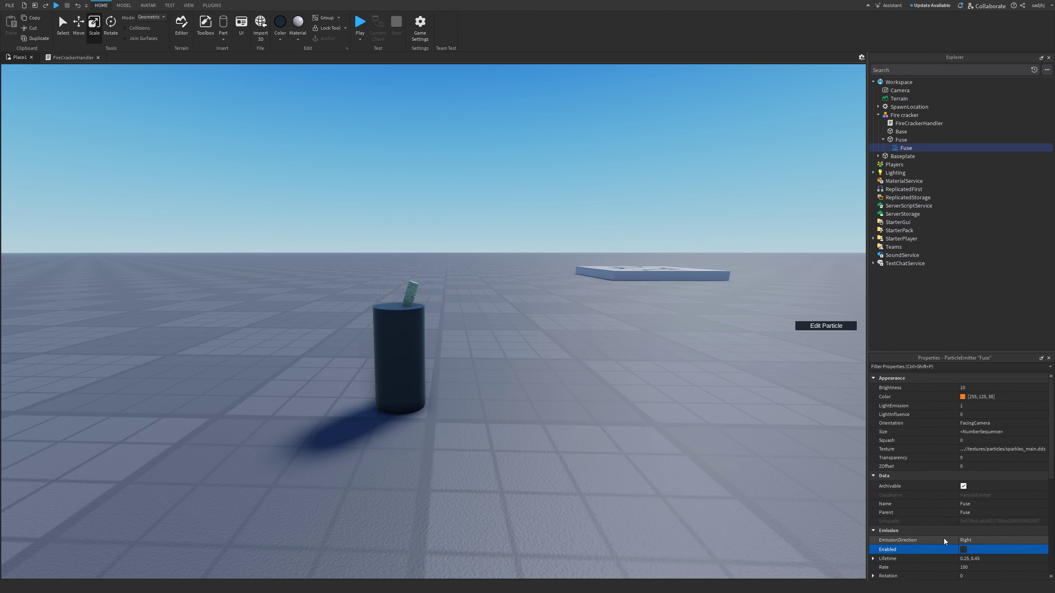
{"action": "left_click", "coordinate": [965, 549]}
{"action": "left_click", "coordinate": [966, 549]}
{"action": "left_click", "coordinate": [966, 549]}
{"action": "left_click", "coordinate": [966, 549]}
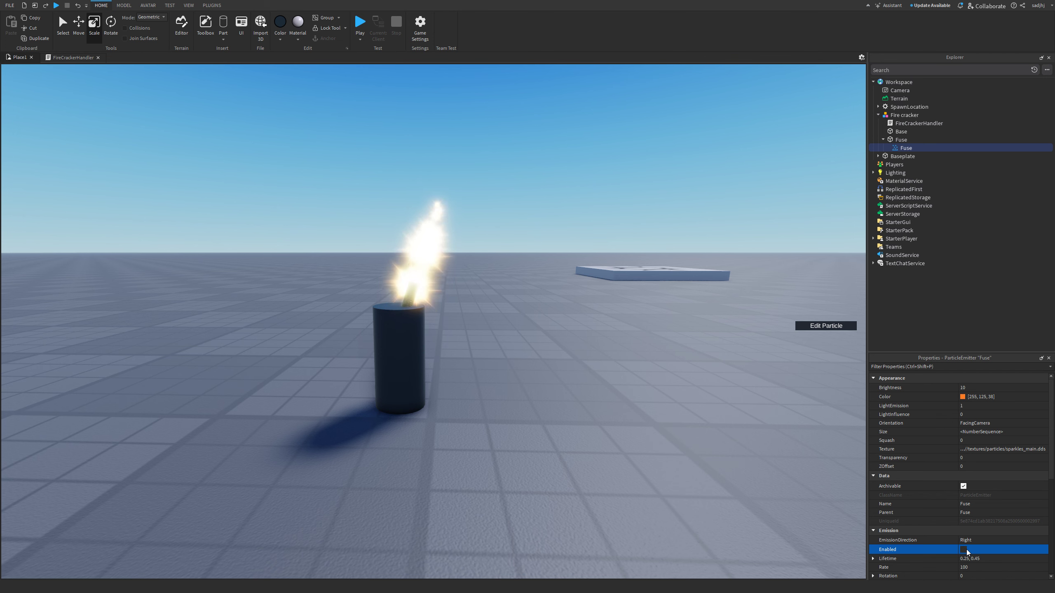
{"action": "left_click", "coordinate": [966, 550]}
{"action": "left_click", "coordinate": [966, 549]}
{"action": "left_click", "coordinate": [966, 549]}
{"action": "left_click", "coordinate": [966, 549]}
{"action": "right_click_drag", "start_coordinate": [444, 291], "coordinate": [452, 328]}
{"action": "scroll", "coordinate": [450, 311], "scroll_direction": "down", "scroll_amount": 3}
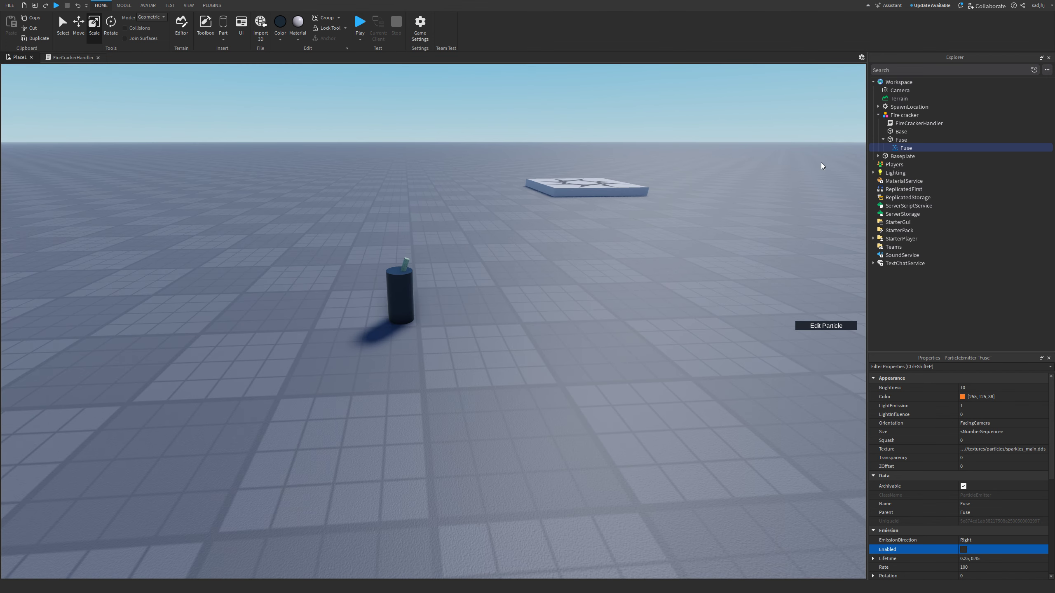
- Insert a ParticleEmitter under Base and open its particle editor
{"action": "left_click", "coordinate": [900, 140]}
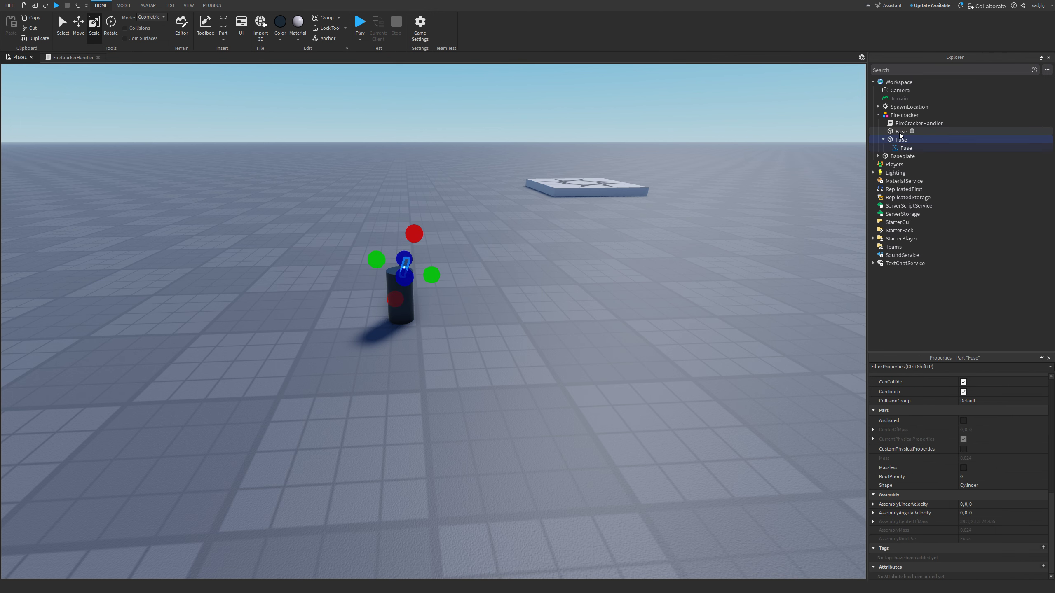
{"action": "left_click", "coordinate": [900, 132]}
{"action": "right_click", "coordinate": [899, 131]}
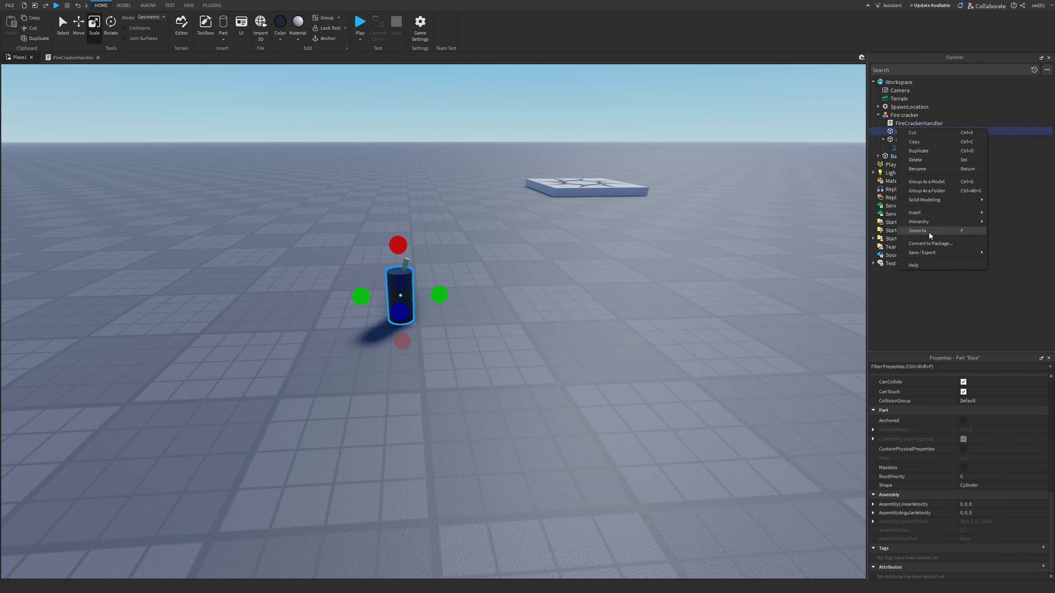
{"action": "mouse_move", "coordinate": [920, 214]}
{"action": "left_click", "coordinate": [874, 222]}
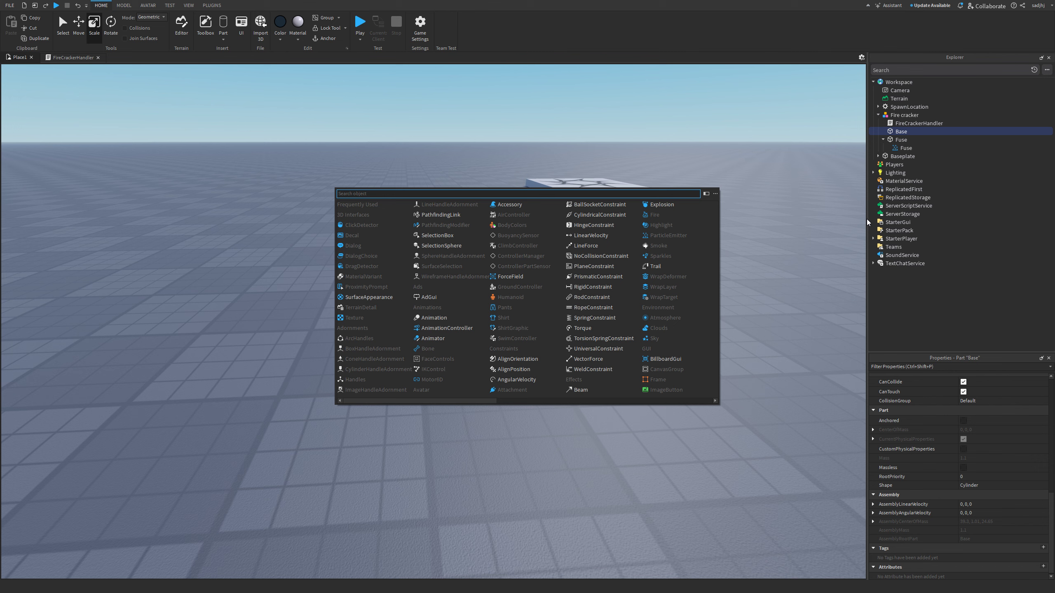
{"action": "type", "text": "part"}
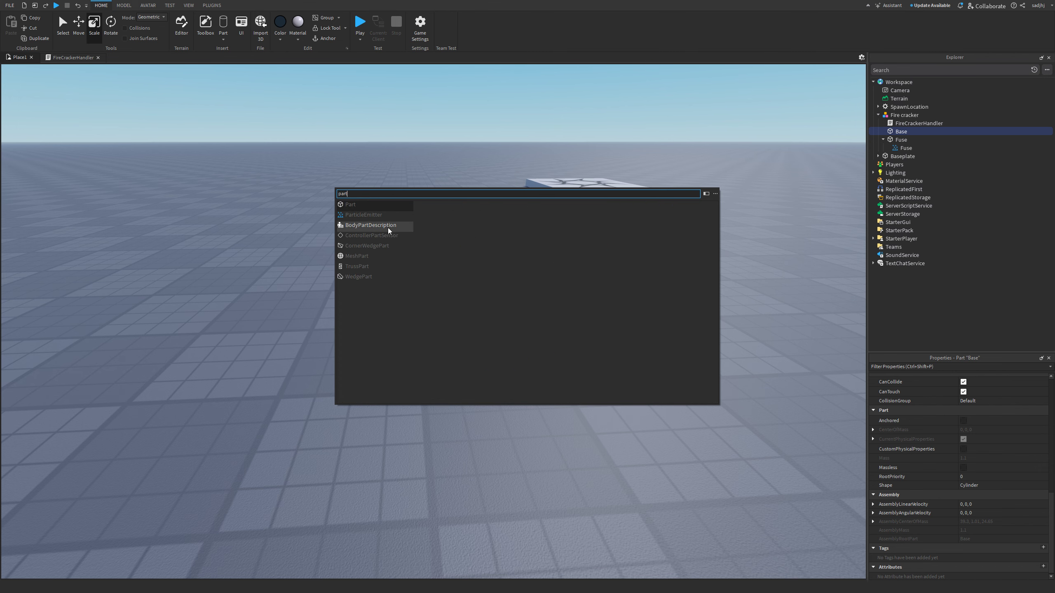
{"action": "left_click", "coordinate": [363, 215]}
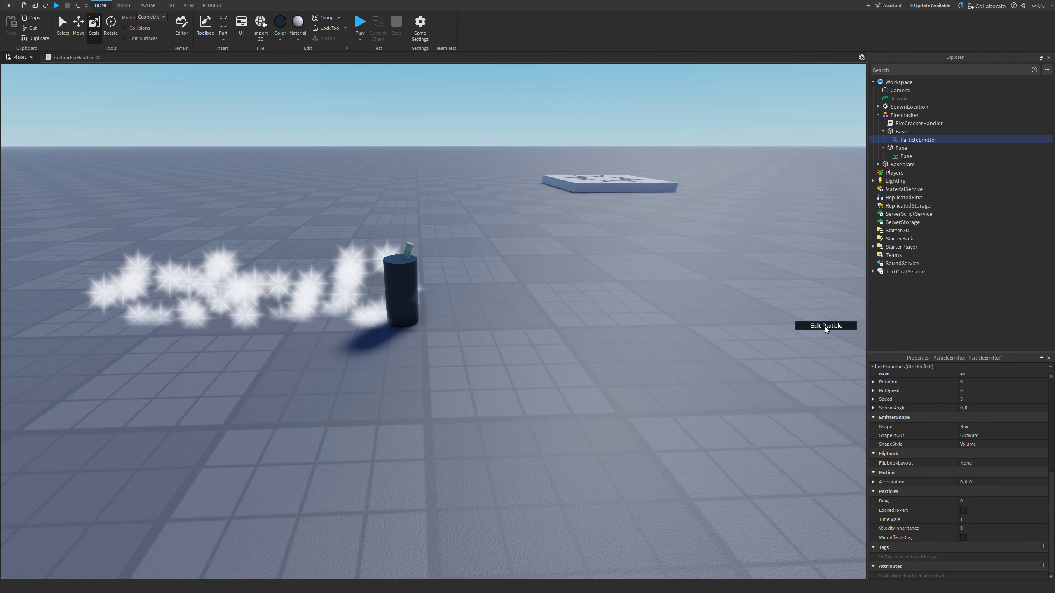
{"action": "left_click", "coordinate": [824, 327]}
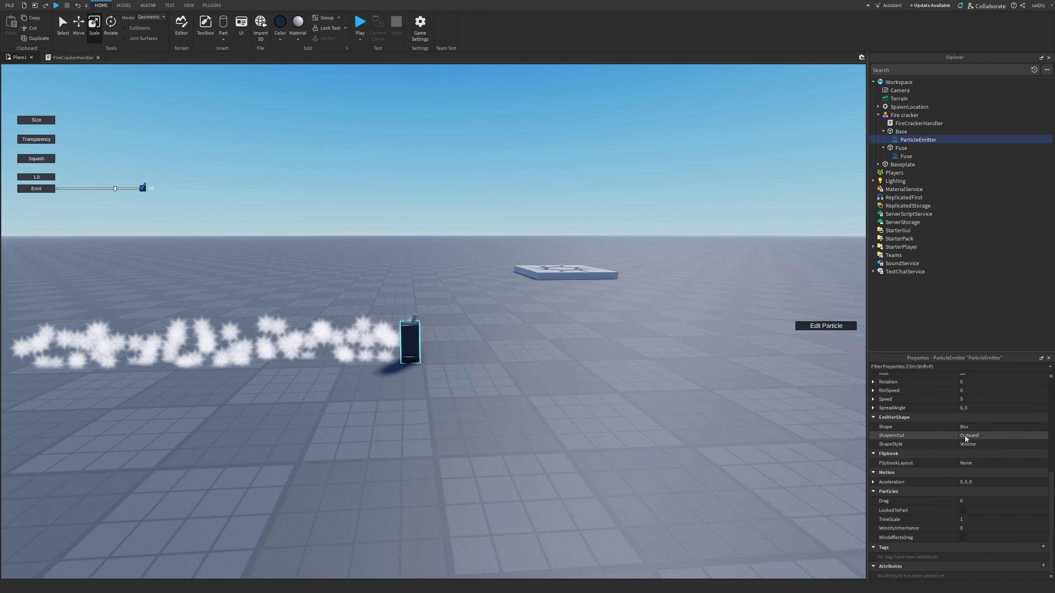
- Set the Base emitter's SpreadAngle to -360, 360
{"action": "left_click", "coordinate": [972, 408]}
{"action": "type", "text": "-3"}
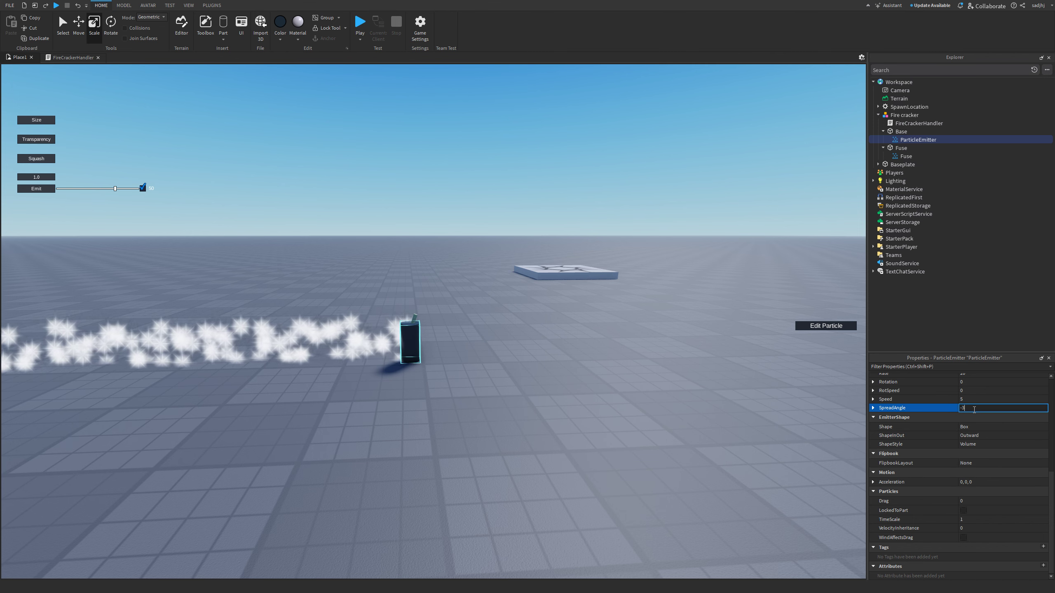
{"action": "type", "text": "60, 360"}
{"action": "key", "text": "Return"}
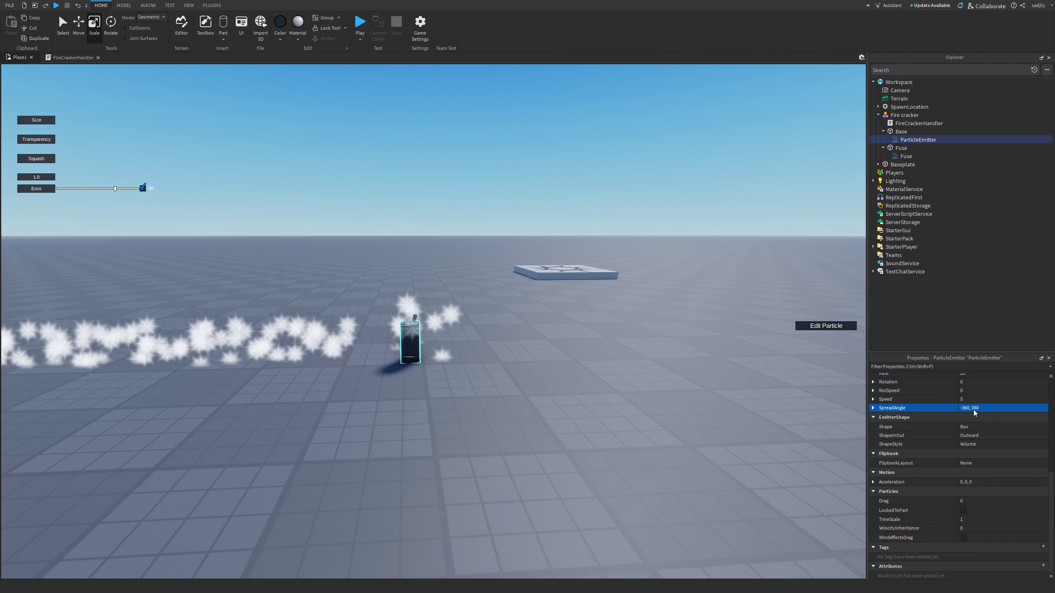
{"action": "right_click_drag", "start_coordinate": [651, 446], "coordinate": [621, 449]}
{"action": "scroll", "coordinate": [622, 449], "scroll_direction": "up", "scroll_amount": 5}
{"action": "scroll", "coordinate": [665, 441], "scroll_direction": "down", "scroll_amount": 5}
{"action": "scroll", "coordinate": [1001, 455], "scroll_direction": "up", "scroll_amount": 2}
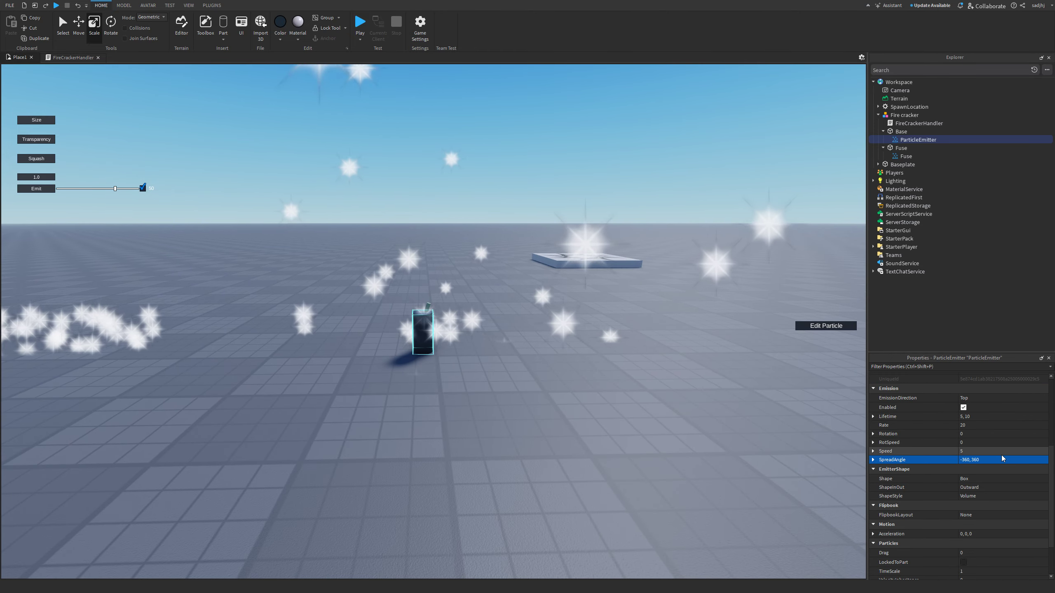
{"action": "scroll", "coordinate": [999, 453], "scroll_direction": "up", "scroll_amount": 1}
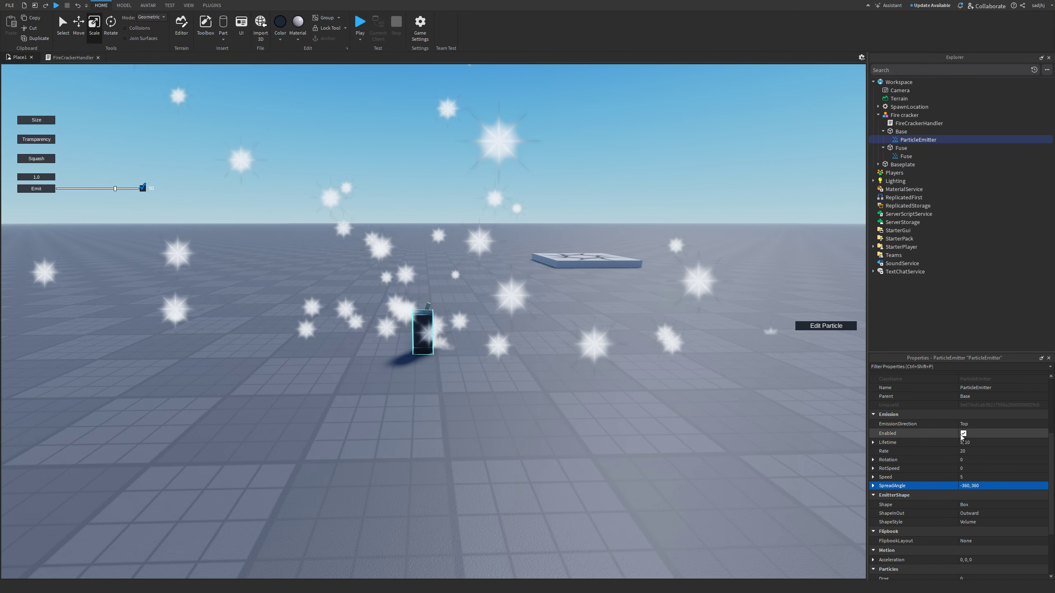
- Set Lifetime to 0.45, 0.85 and Rate to 0
{"action": "left_click", "coordinate": [981, 443]}
{"action": "type", "text": "0"}
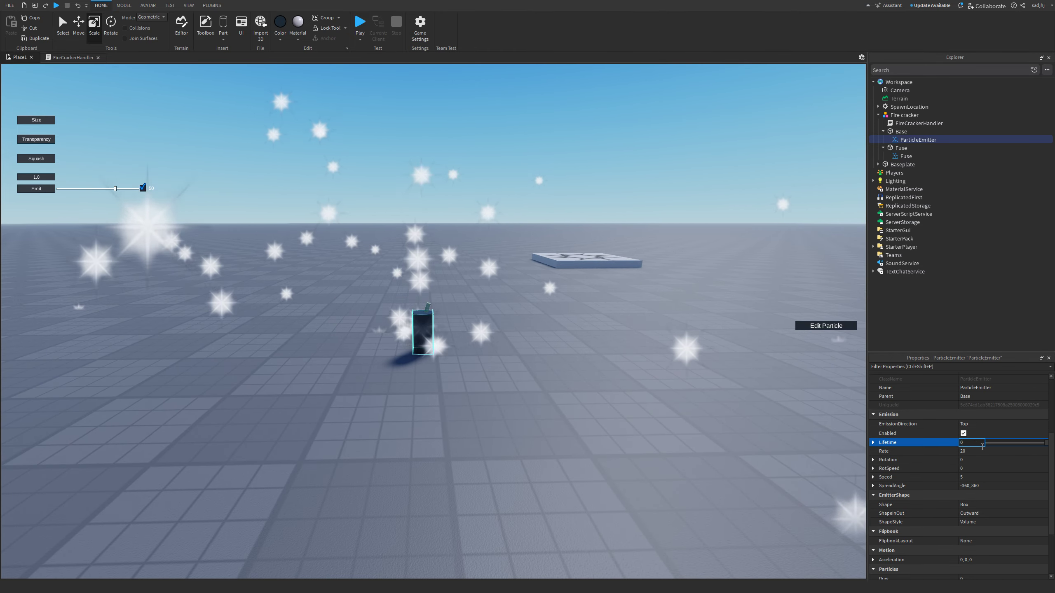
{"action": "type", "text": ".45,"}
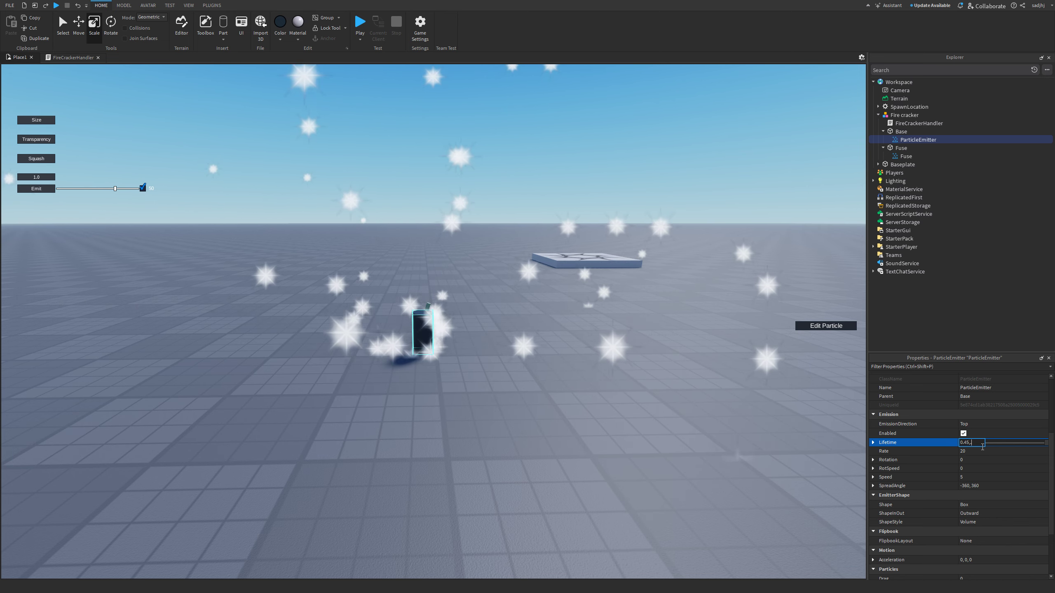
{"action": "type", "text": " 0.85"}
{"action": "key", "text": "Return"}
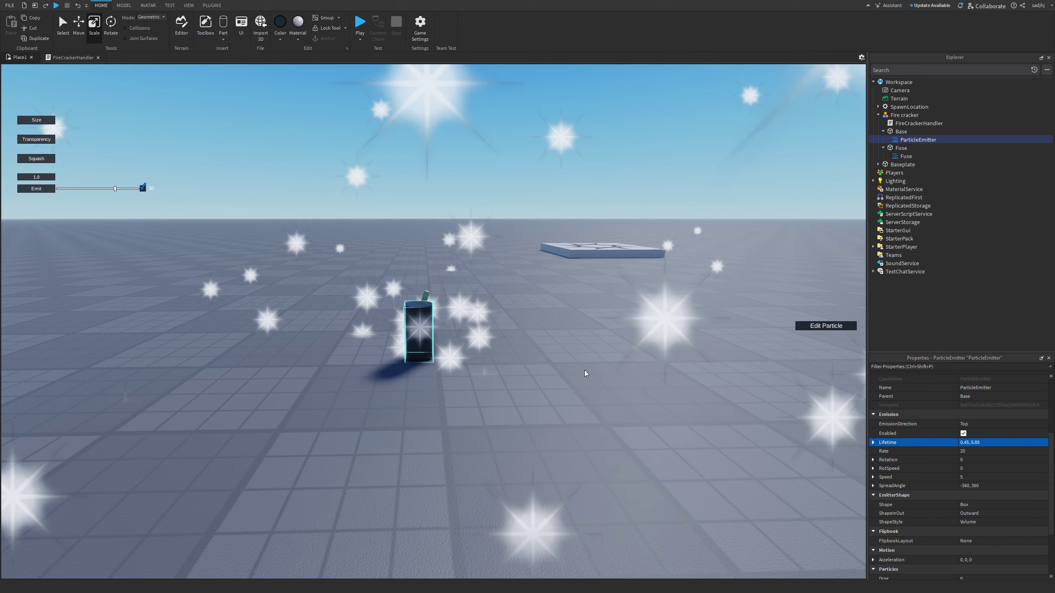
{"action": "scroll", "coordinate": [585, 370], "scroll_direction": "up", "scroll_amount": 2}
{"action": "right_click", "coordinate": [584, 370]}
{"action": "right_click_drag", "start_coordinate": [711, 536], "coordinate": [706, 509]}
{"action": "scroll", "coordinate": [709, 519], "scroll_direction": "down", "scroll_amount": 4}
{"action": "left_click", "coordinate": [990, 452]}
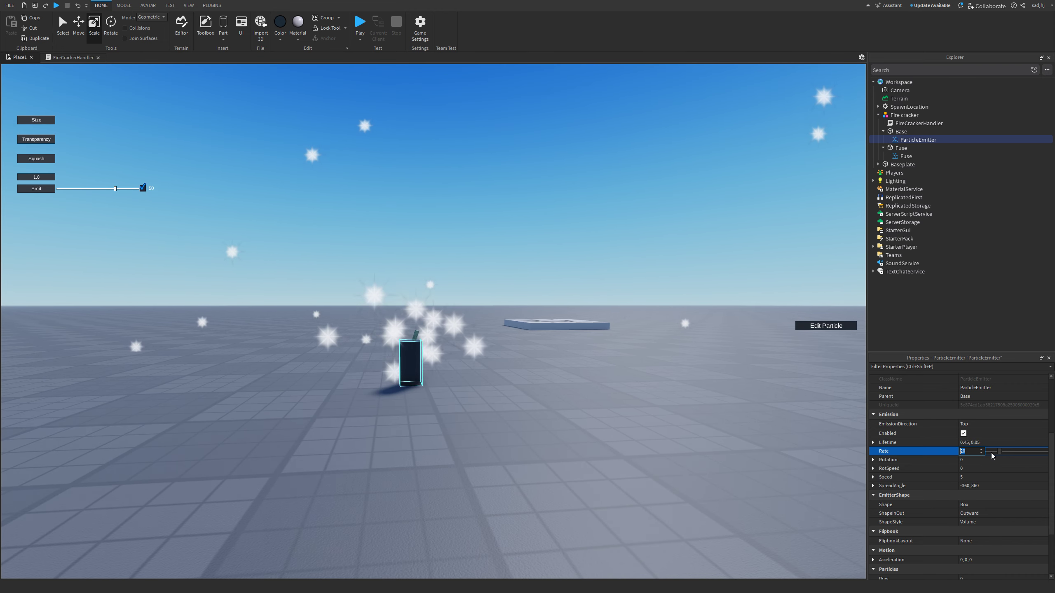
{"action": "type", "text": "0"}
{"action": "key", "text": "Return"}
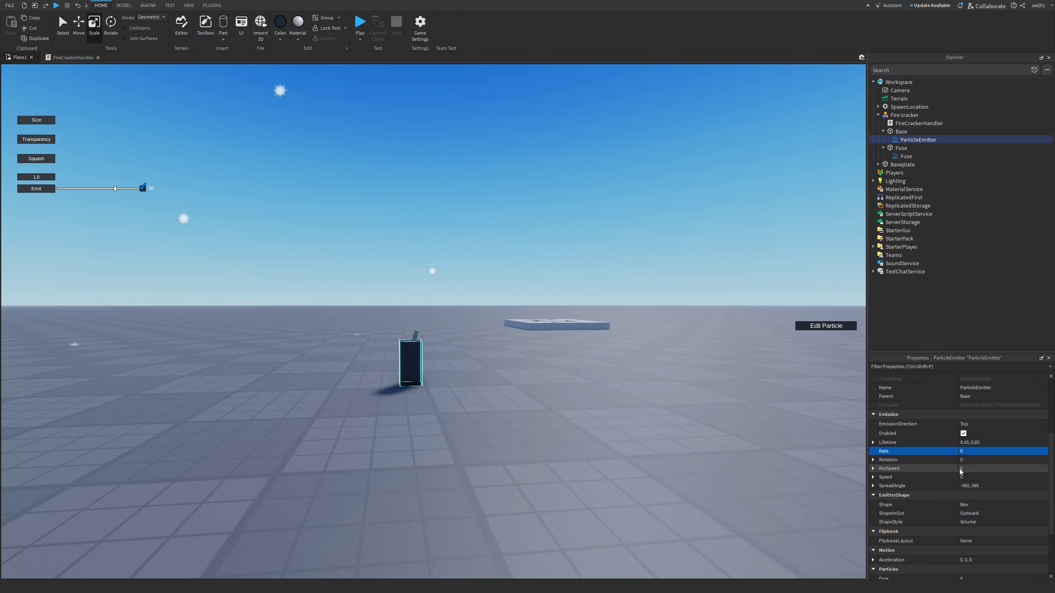
- Set the Base emitter's Speed to 100–200 and fire several test bursts
{"action": "left_click", "coordinate": [969, 478]}
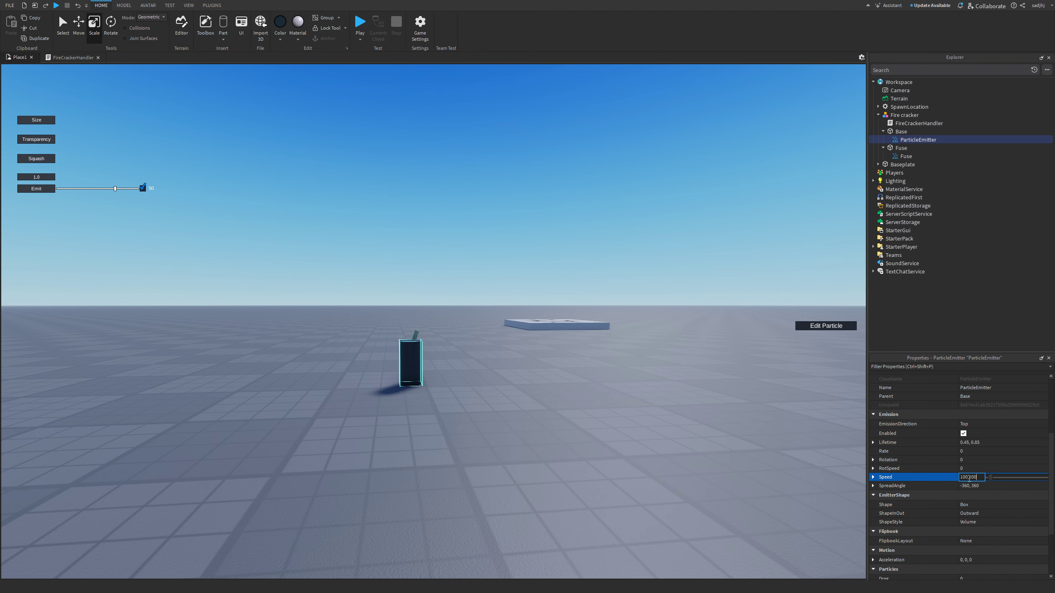
{"action": "right_click_drag", "start_coordinate": [630, 451], "coordinate": [629, 460]}
{"action": "scroll", "coordinate": [700, 379], "scroll_direction": "down", "scroll_amount": 2}
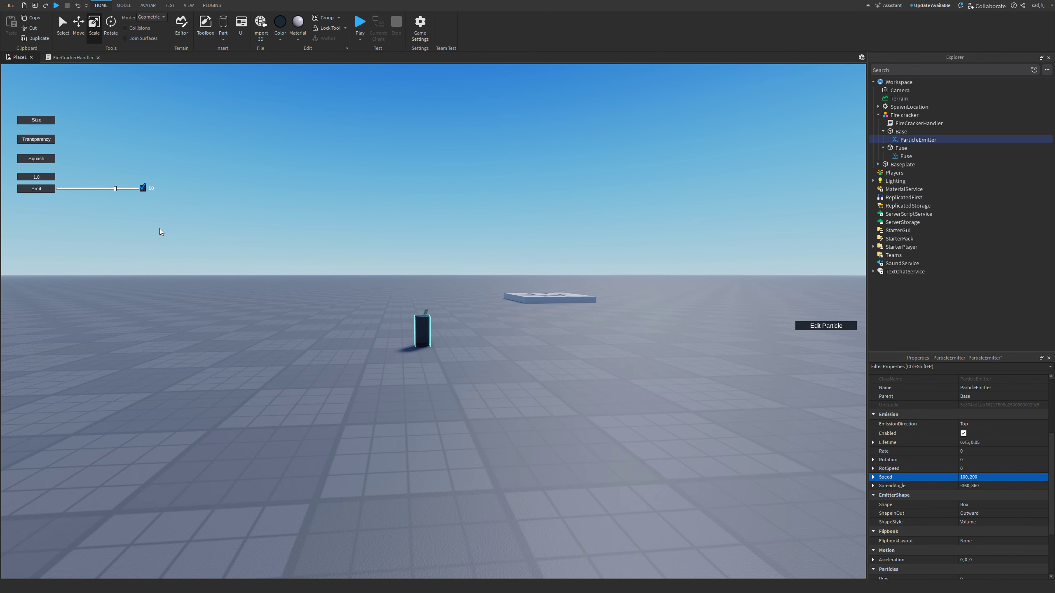
{"action": "left_click", "coordinate": [46, 190]}
{"action": "left_click", "coordinate": [45, 191]}
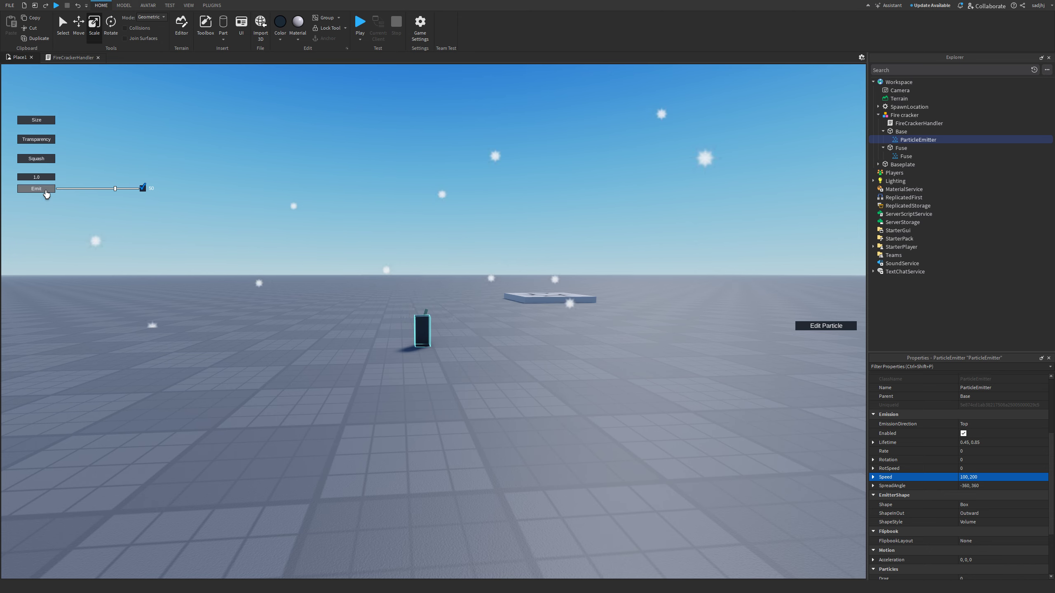
{"action": "left_click", "coordinate": [45, 191]}
{"action": "left_click", "coordinate": [45, 191]}
{"action": "scroll", "coordinate": [341, 362], "scroll_direction": "down", "scroll_amount": 1}
{"action": "right_click_drag", "start_coordinate": [339, 354], "coordinate": [357, 358]}
{"action": "scroll", "coordinate": [341, 362], "scroll_direction": "down", "scroll_amount": 2}
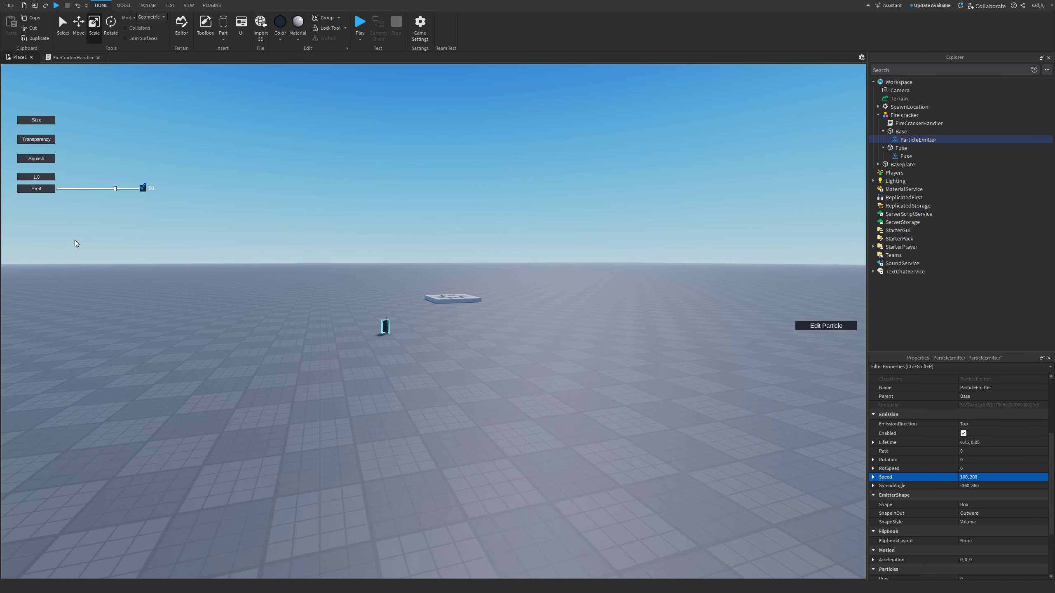
{"action": "left_click", "coordinate": [43, 190]}
{"action": "scroll", "coordinate": [308, 336], "scroll_direction": "up", "scroll_amount": 2}
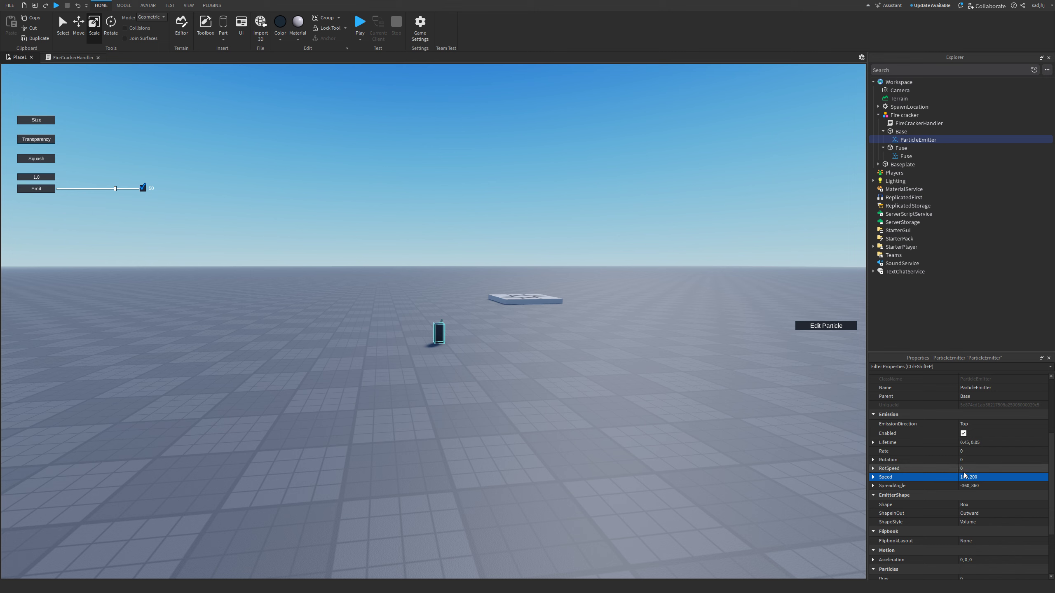
{"action": "scroll", "coordinate": [973, 458], "scroll_direction": "up", "scroll_amount": 4}
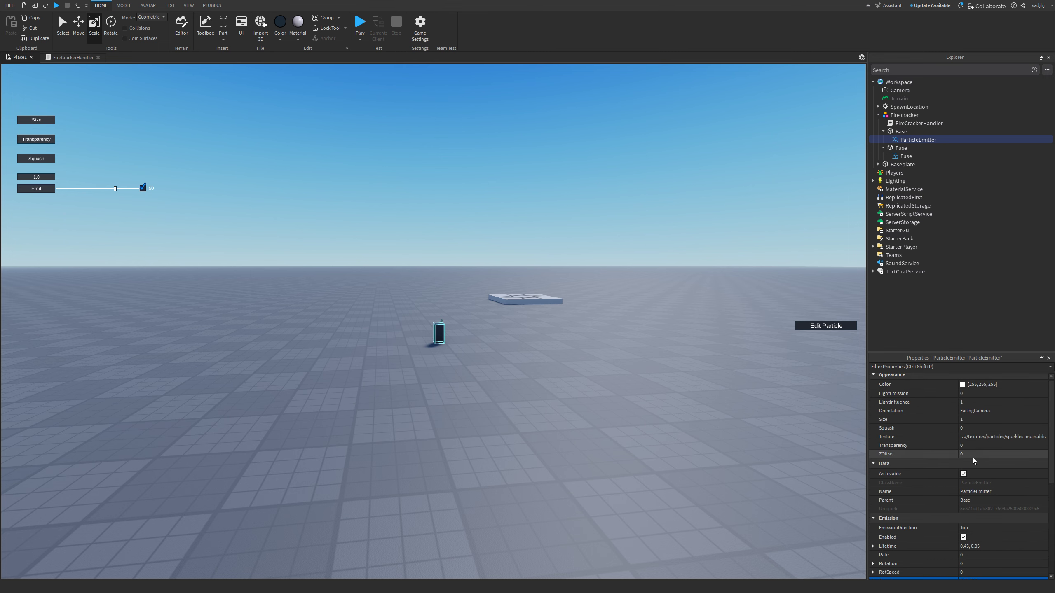
- Set LightEmission 1, LightInfluence 0 and Brightness 10, then emit test bursts
{"action": "left_click", "coordinate": [973, 406]}
{"action": "left_click", "coordinate": [971, 398]}
{"action": "type", "text": "1"}
{"action": "left_click", "coordinate": [968, 406]}
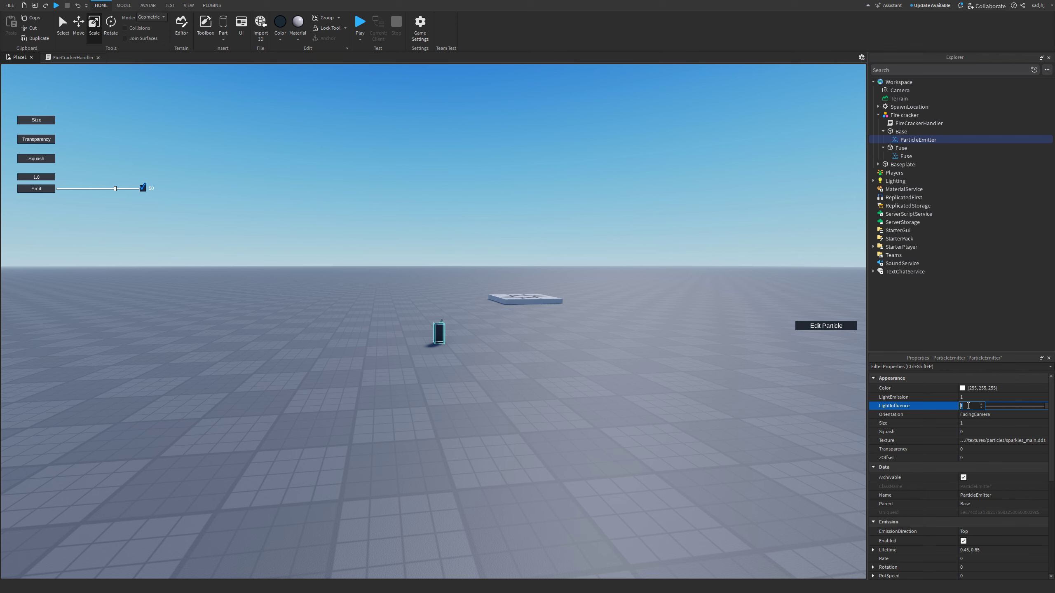
{"action": "type", "text": "0"}
{"action": "scroll", "coordinate": [968, 405], "scroll_direction": "up", "scroll_amount": 1}
{"action": "left_click", "coordinate": [973, 387]}
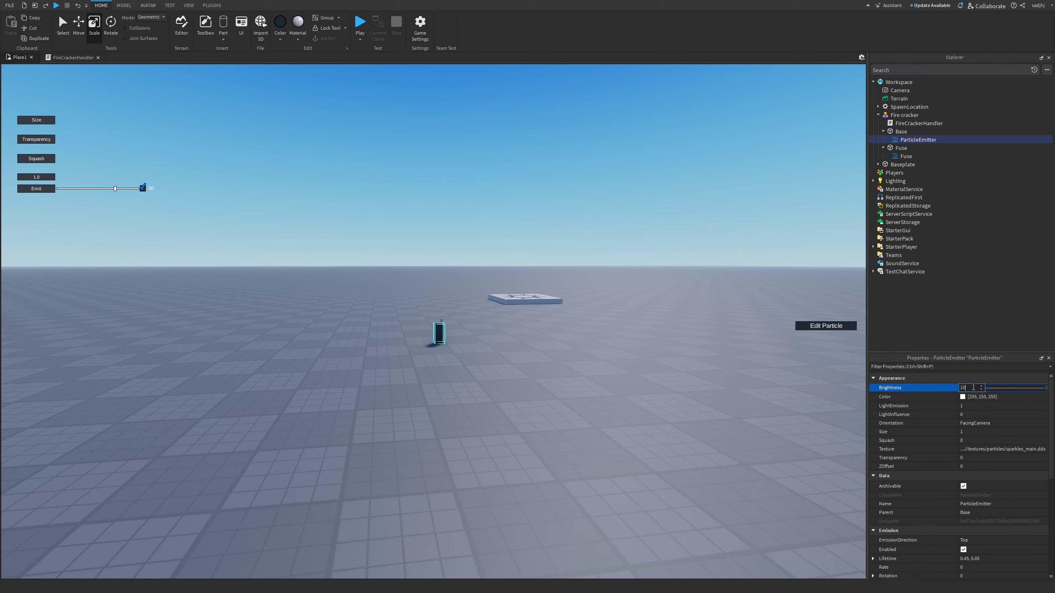
{"action": "left_click", "coordinate": [37, 189]}
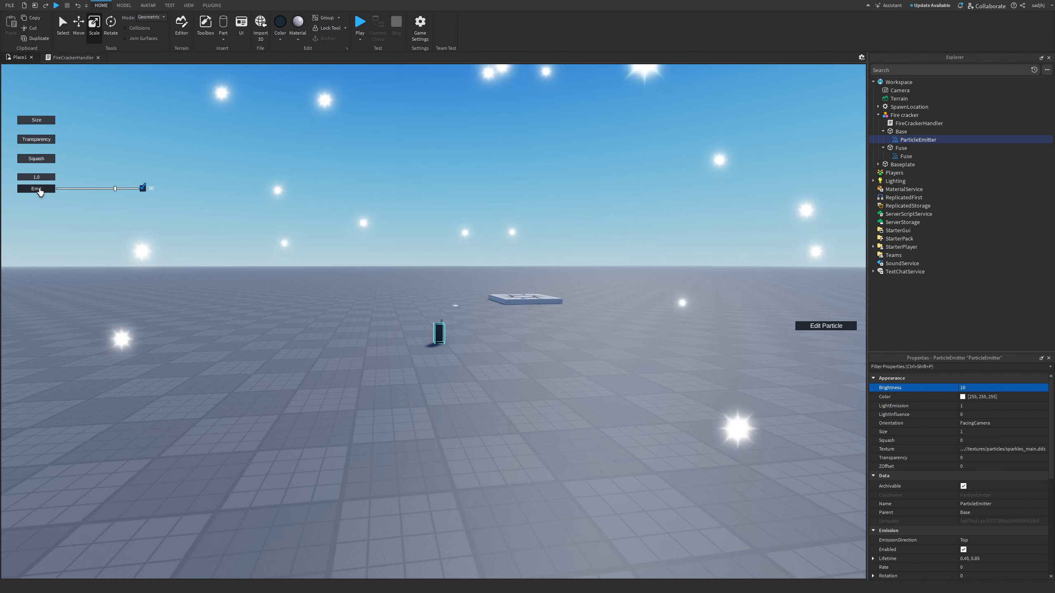
{"action": "left_click", "coordinate": [38, 189]}
{"action": "left_click", "coordinate": [39, 189]}
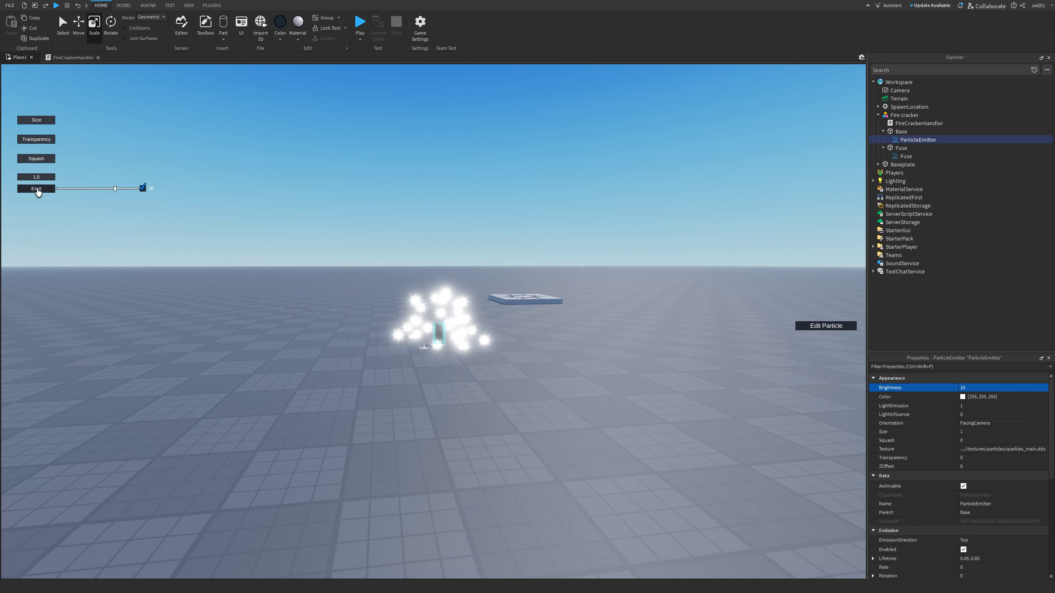
{"action": "scroll", "coordinate": [944, 535], "scroll_direction": "down", "scroll_amount": 5}
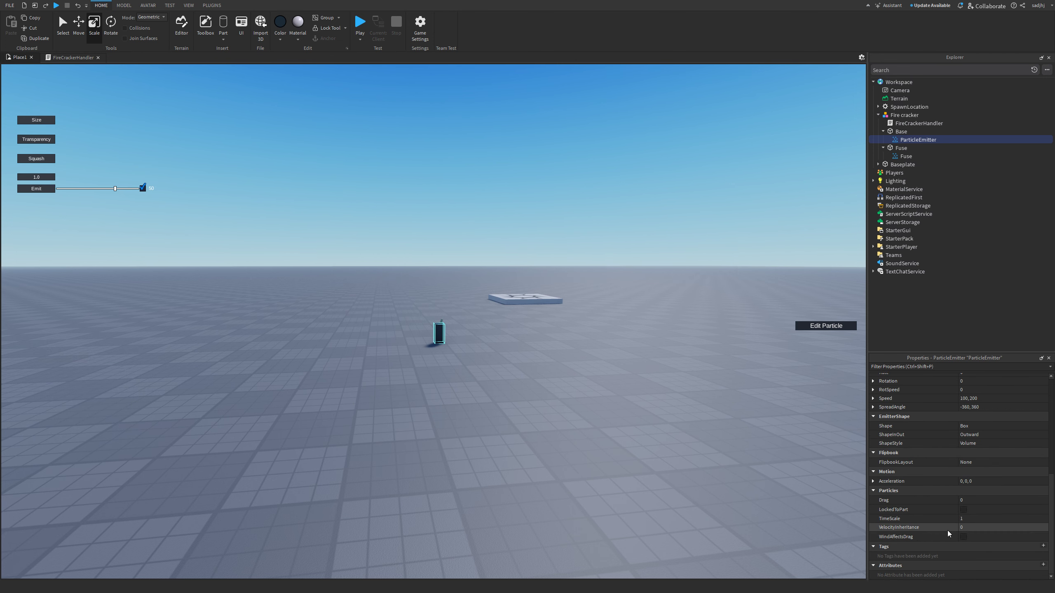
- Set particle Drag to 5 and Acceleration to 0, -50, 0
{"action": "left_click", "coordinate": [979, 500]}
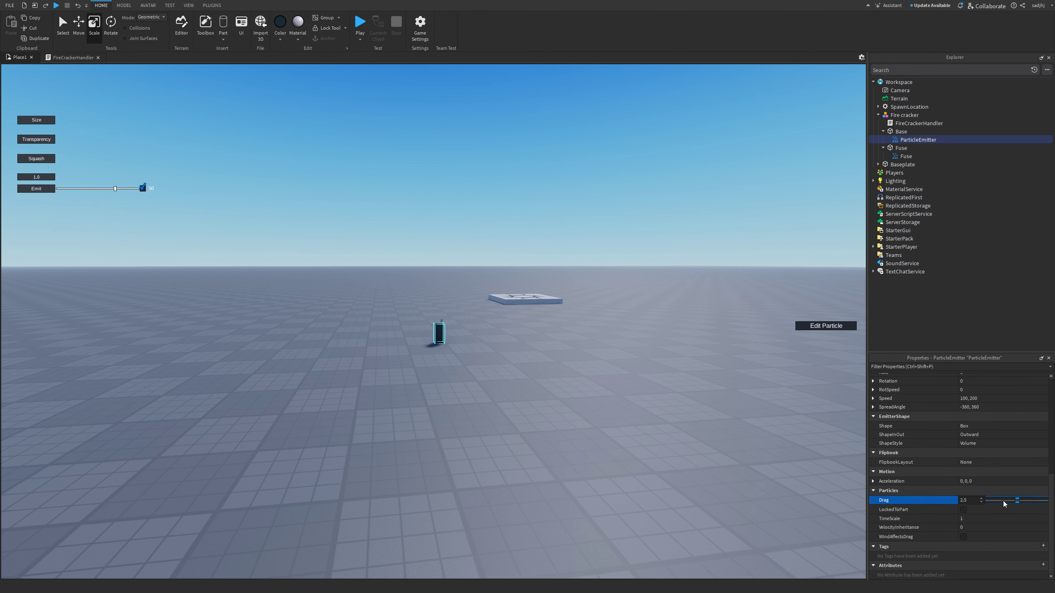
{"action": "left_click_drag", "start_coordinate": [1019, 501], "coordinate": [1040, 504]}
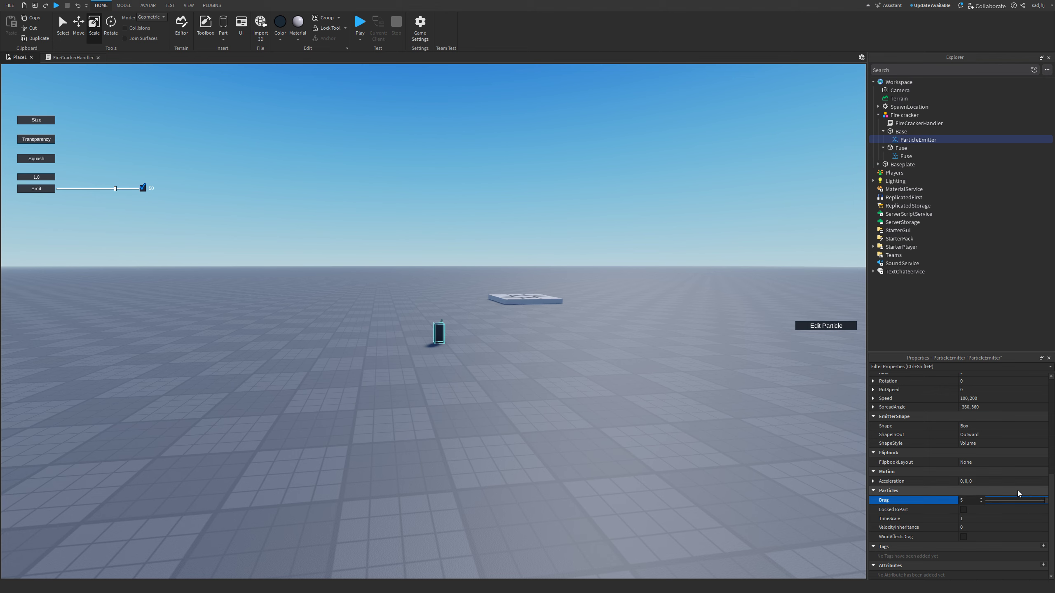
{"action": "left_click", "coordinate": [965, 482]}
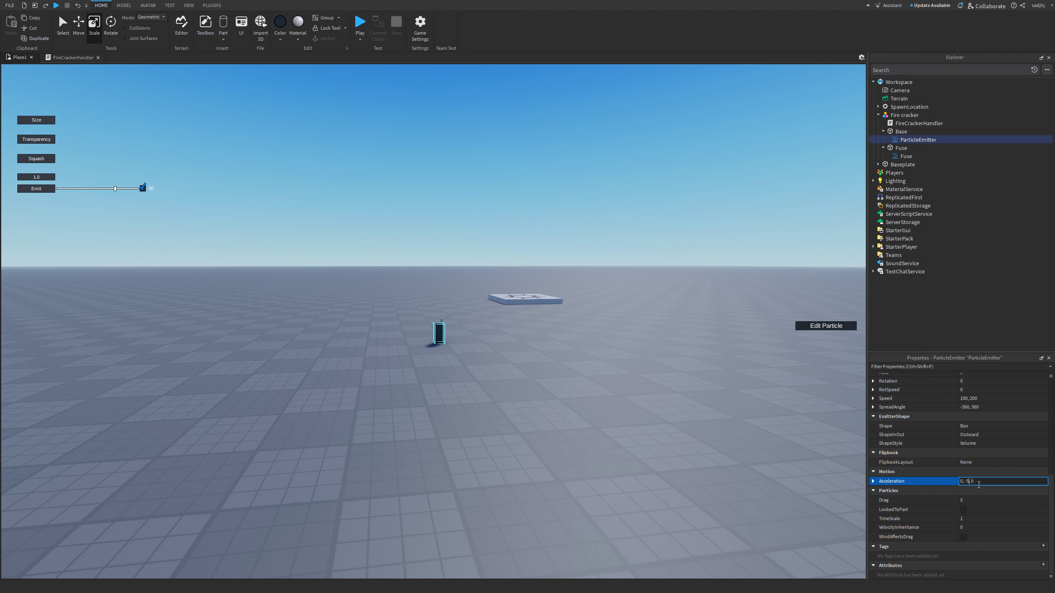
{"action": "key", "text": "Return"}
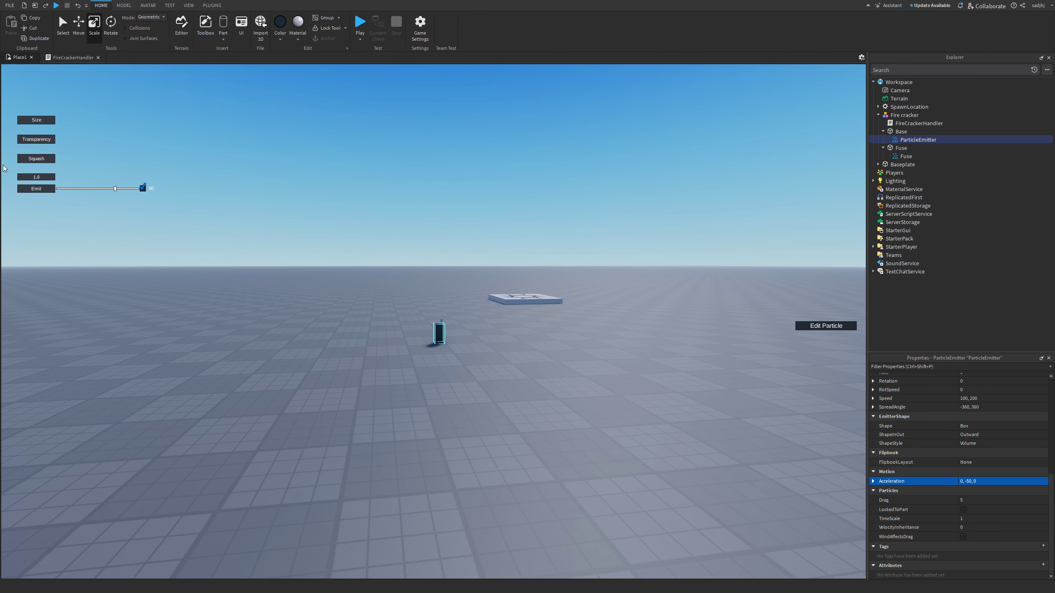
- Emit several test bursts to preview the new particle motion
{"action": "left_click", "coordinate": [28, 189]}
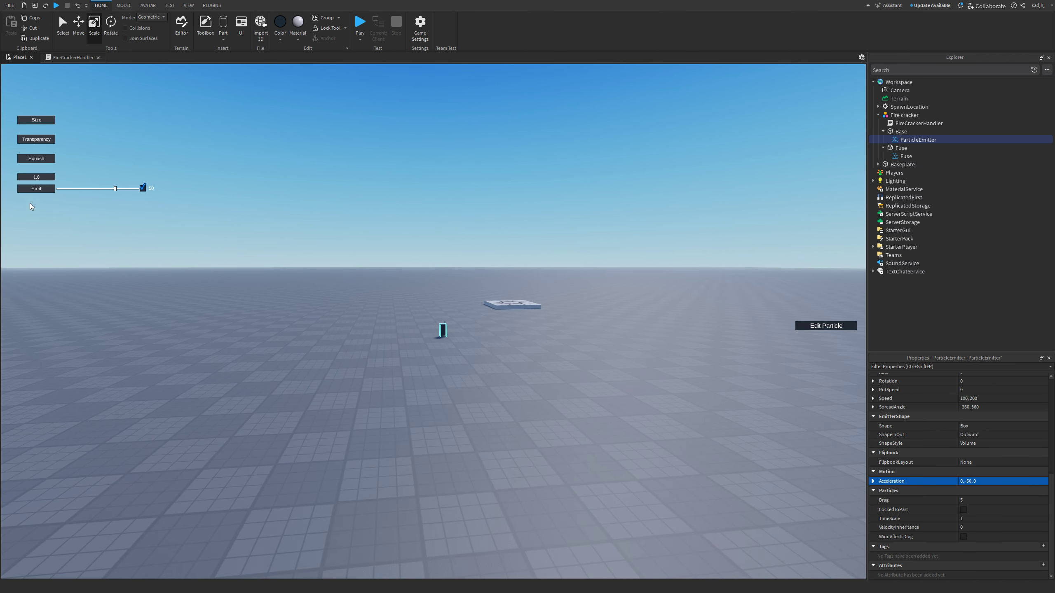
{"action": "left_click", "coordinate": [34, 191]}
{"action": "left_click", "coordinate": [33, 192]}
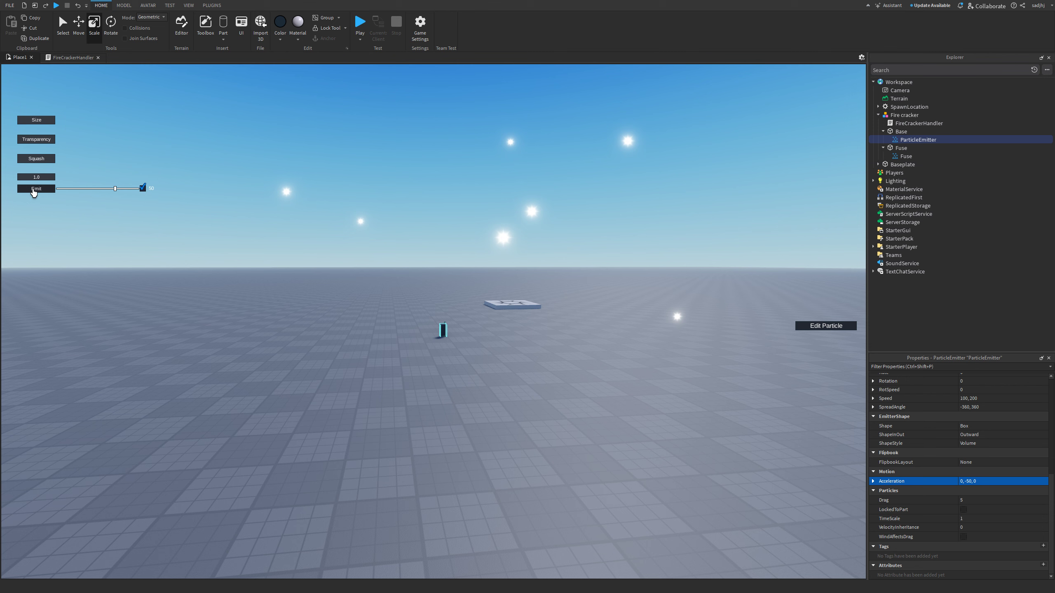
{"action": "left_click", "coordinate": [34, 190]}
{"action": "left_click", "coordinate": [34, 191]}
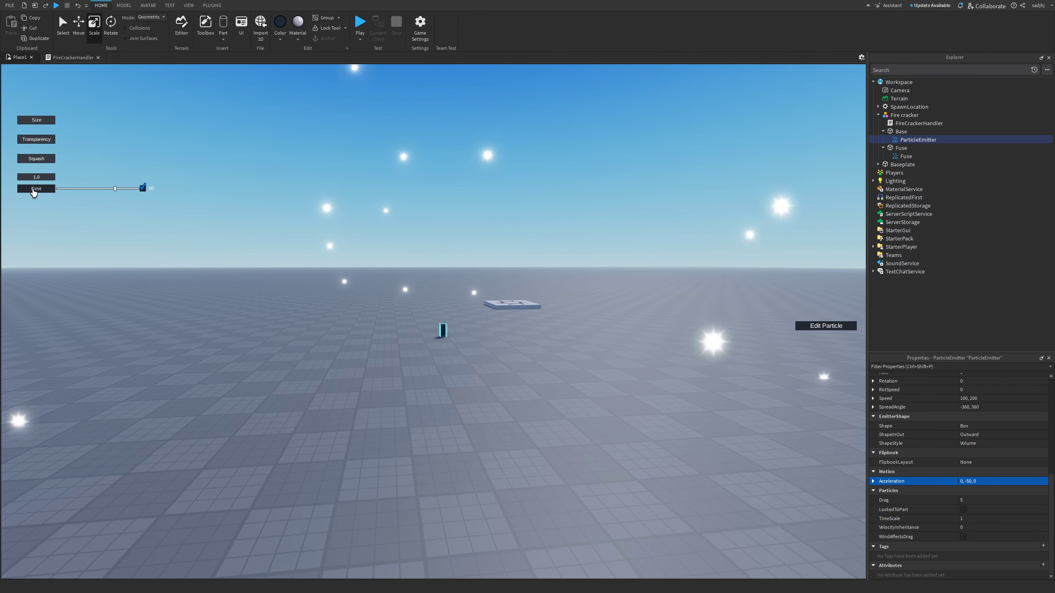
{"action": "left_click", "coordinate": [34, 191]}
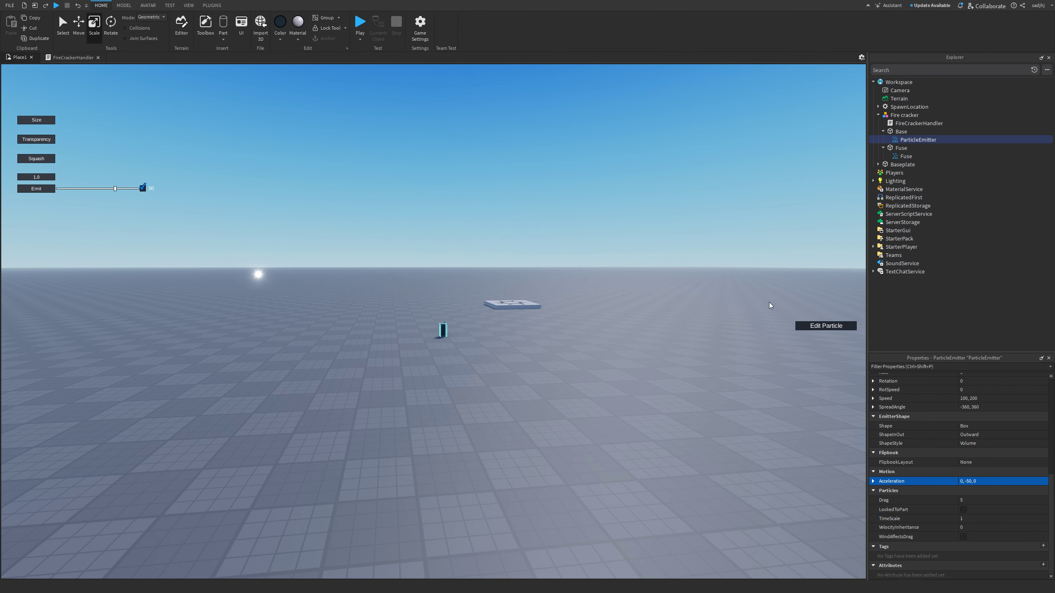
{"action": "scroll", "coordinate": [988, 442], "scroll_direction": "up", "scroll_amount": 7}
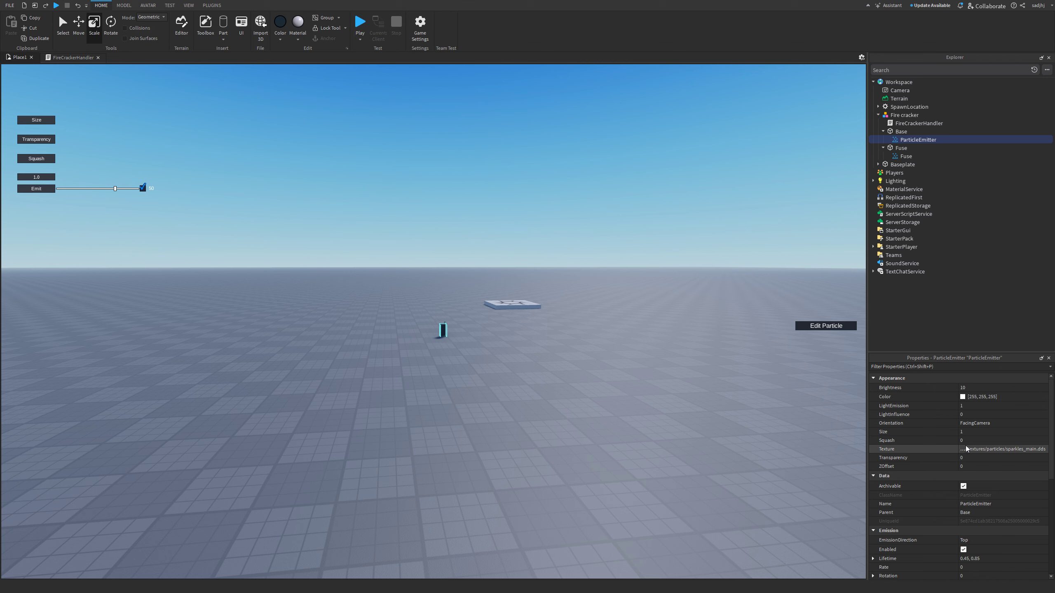
- Shape the Size curve to swell to about 5.06 mid-life and end at 0
{"action": "left_click", "coordinate": [975, 432]}
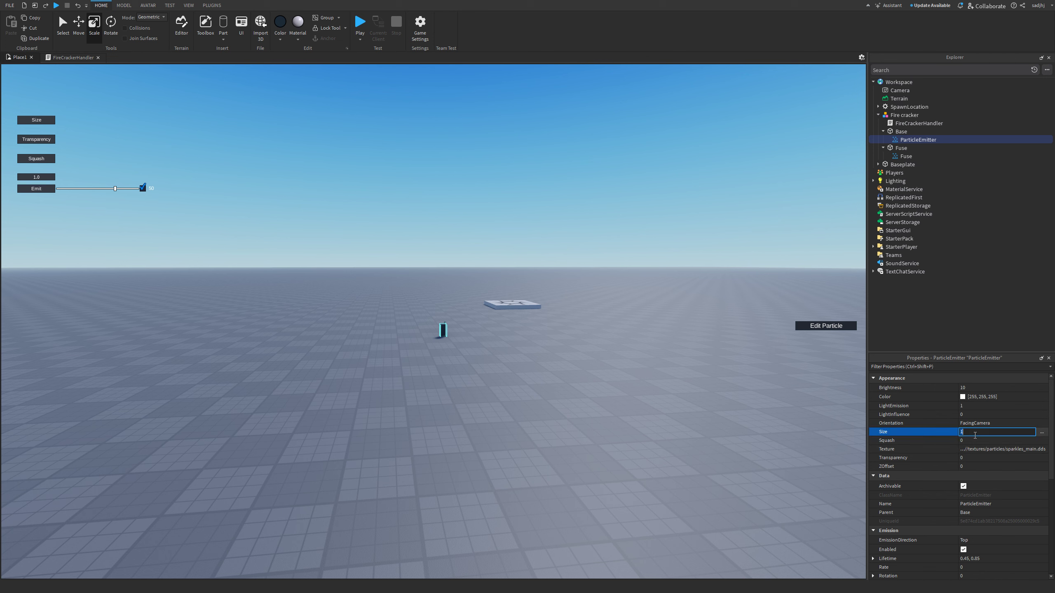
{"action": "left_click", "coordinate": [1042, 433]}
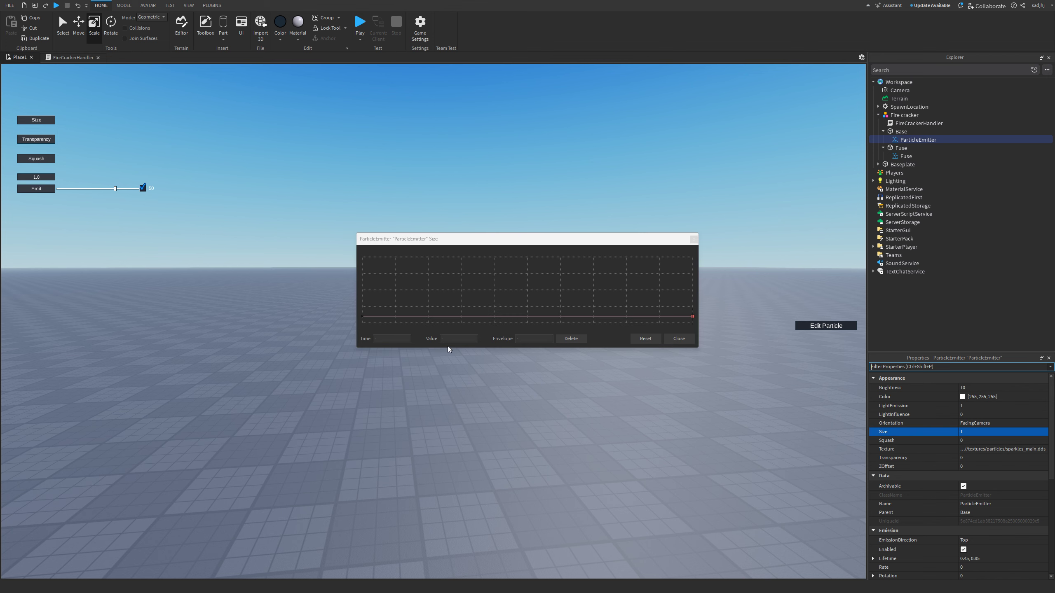
{"action": "left_click", "coordinate": [527, 317]}
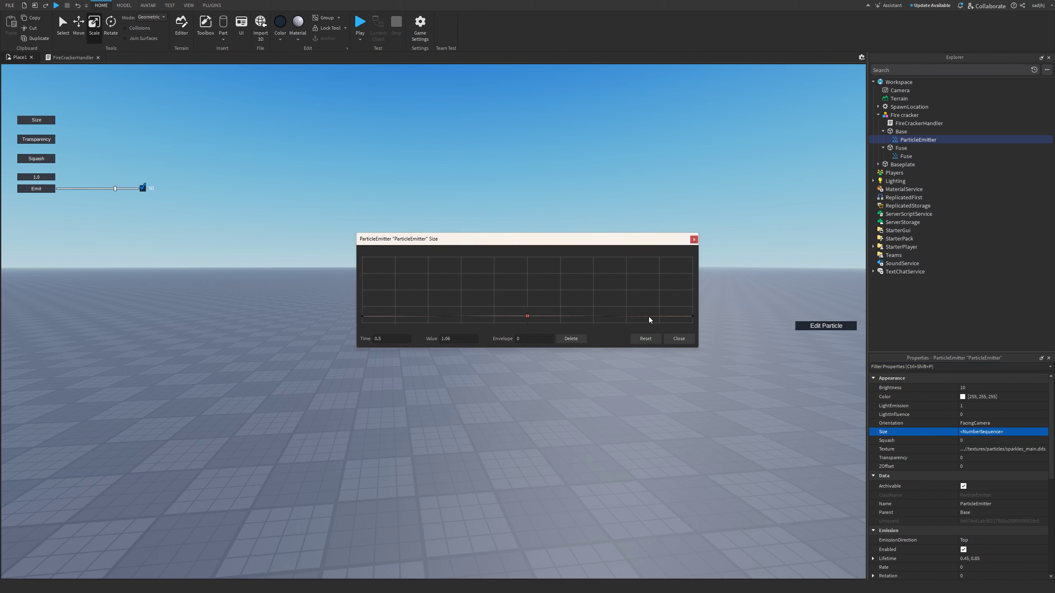
{"action": "left_click", "coordinate": [693, 317]}
{"action": "left_click_drag", "start_coordinate": [693, 316], "coordinate": [691, 380]}
{"action": "left_click", "coordinate": [561, 318]}
{"action": "left_click_drag", "start_coordinate": [561, 318], "coordinate": [568, 290]}
{"action": "left_click", "coordinate": [679, 338]}
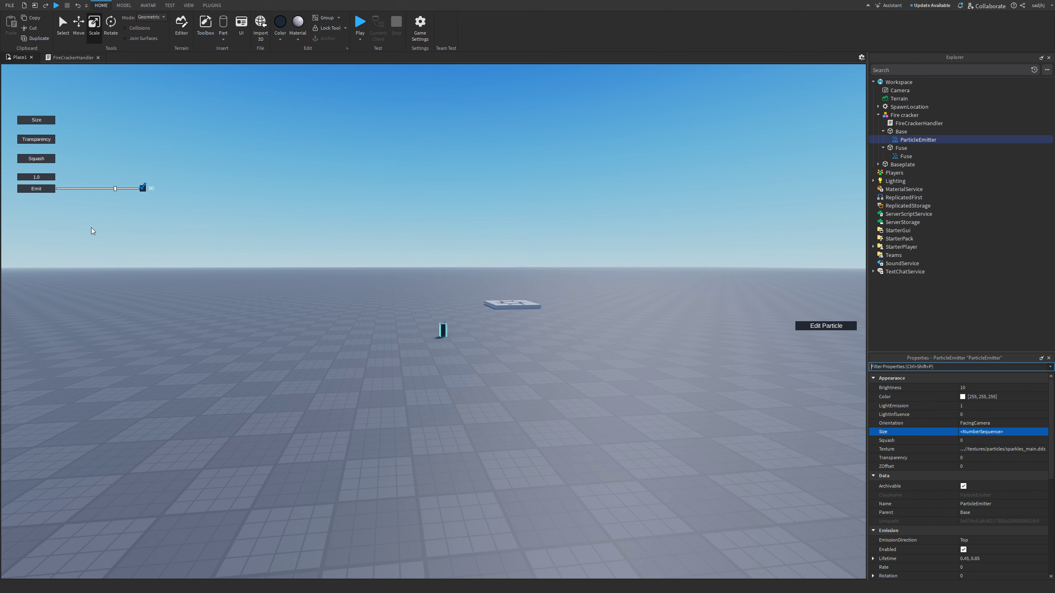
- Emit several test bursts to preview the resized sparkles
{"action": "left_click", "coordinate": [22, 189]}
{"action": "left_click", "coordinate": [24, 190]}
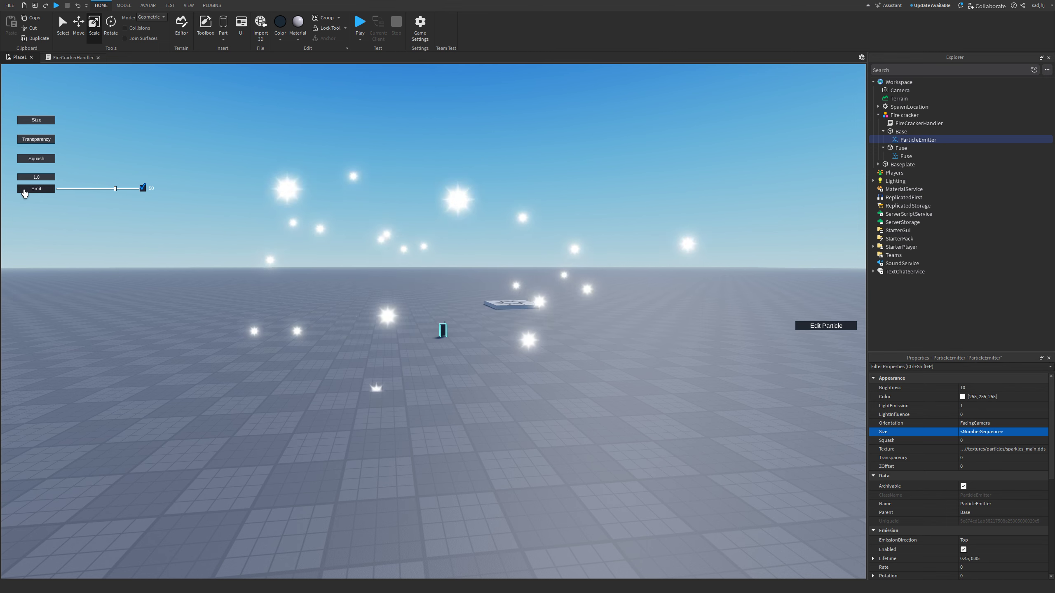
{"action": "left_click", "coordinate": [24, 190]}
{"action": "left_click", "coordinate": [24, 190]}
{"action": "left_click", "coordinate": [24, 190]}
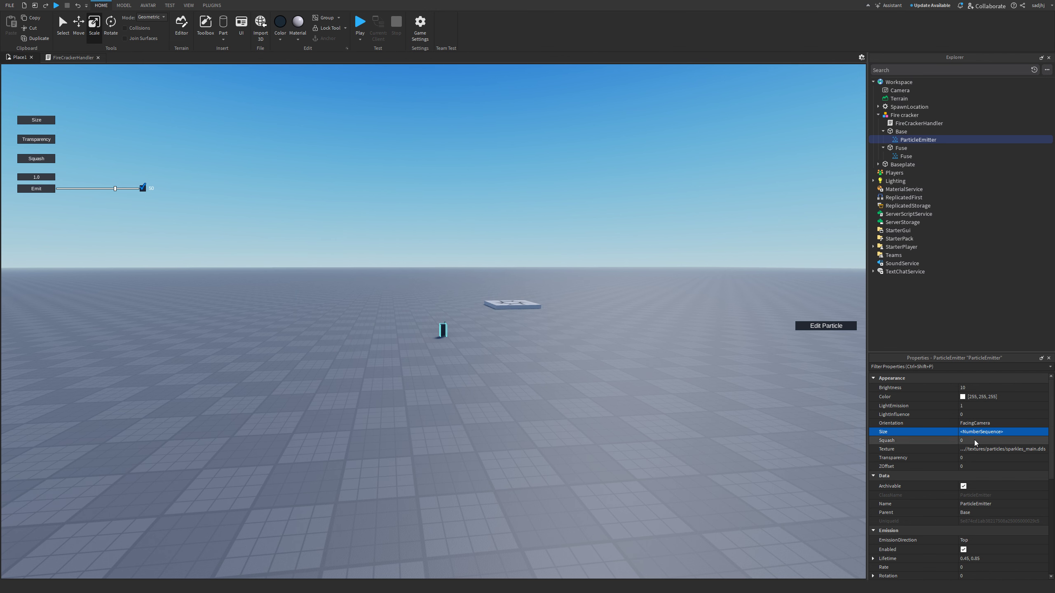
{"action": "scroll", "coordinate": [974, 449], "scroll_direction": "down", "scroll_amount": 4}
{"action": "scroll", "coordinate": [971, 466], "scroll_direction": "down", "scroll_amount": 3}
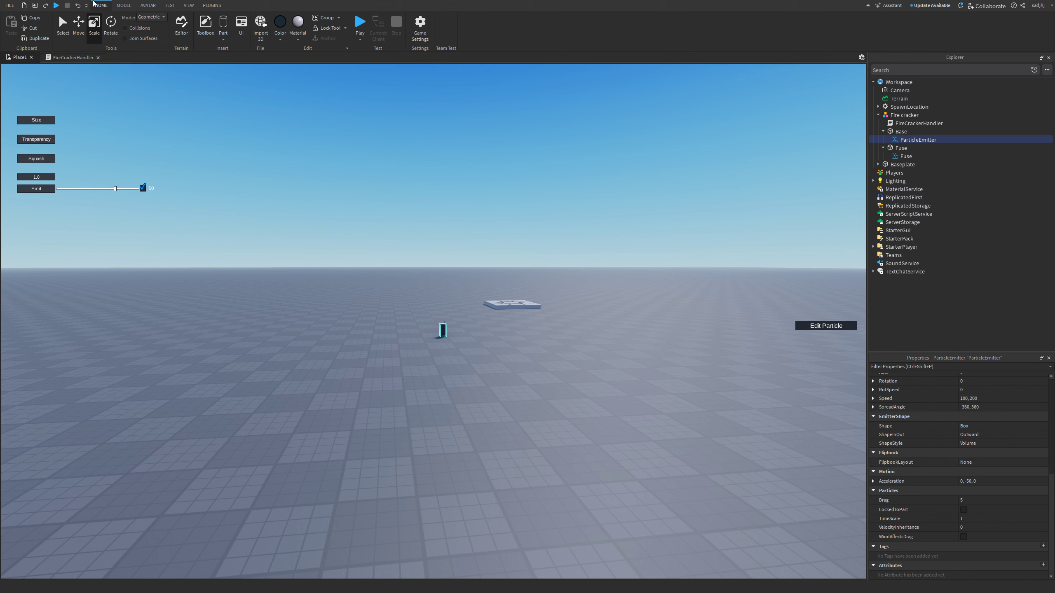
{"action": "left_click", "coordinate": [27, 189]}
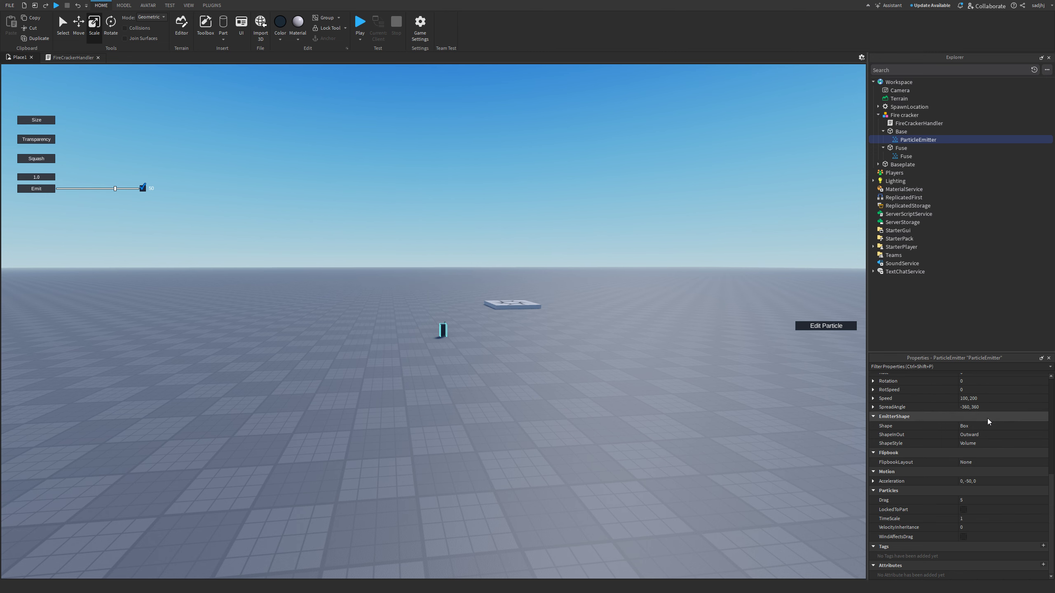
- Rename Base's ParticleEmitter to 'Explosion', then correct the name to 'ExplosionEffect_1'
{"action": "scroll", "coordinate": [976, 426], "scroll_direction": "up", "scroll_amount": 5}
{"action": "left_click", "coordinate": [971, 418]}
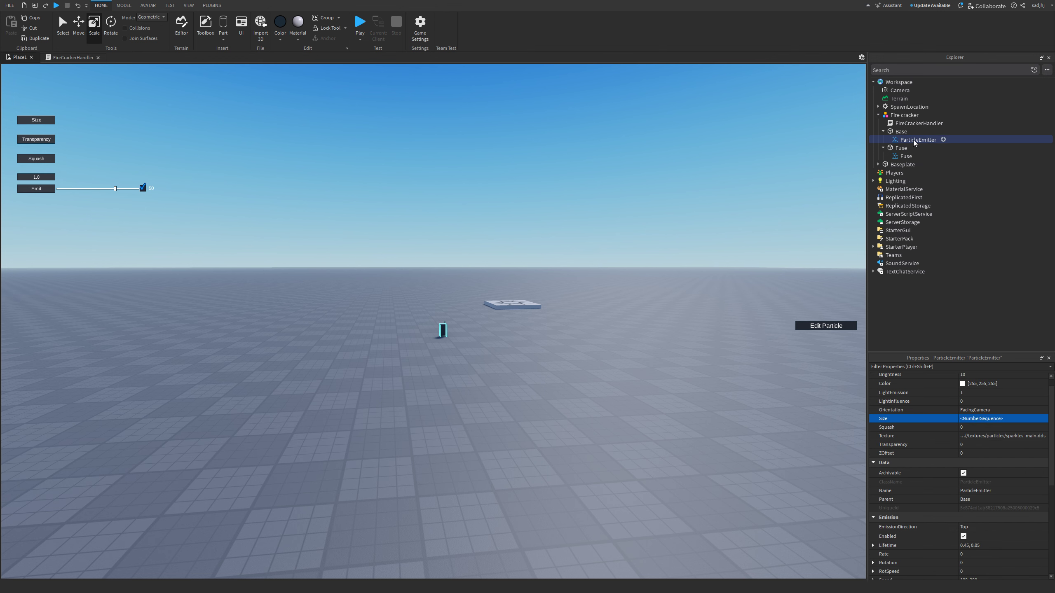
{"action": "key", "text": "F2"}
{"action": "type", "text": "Expl"}
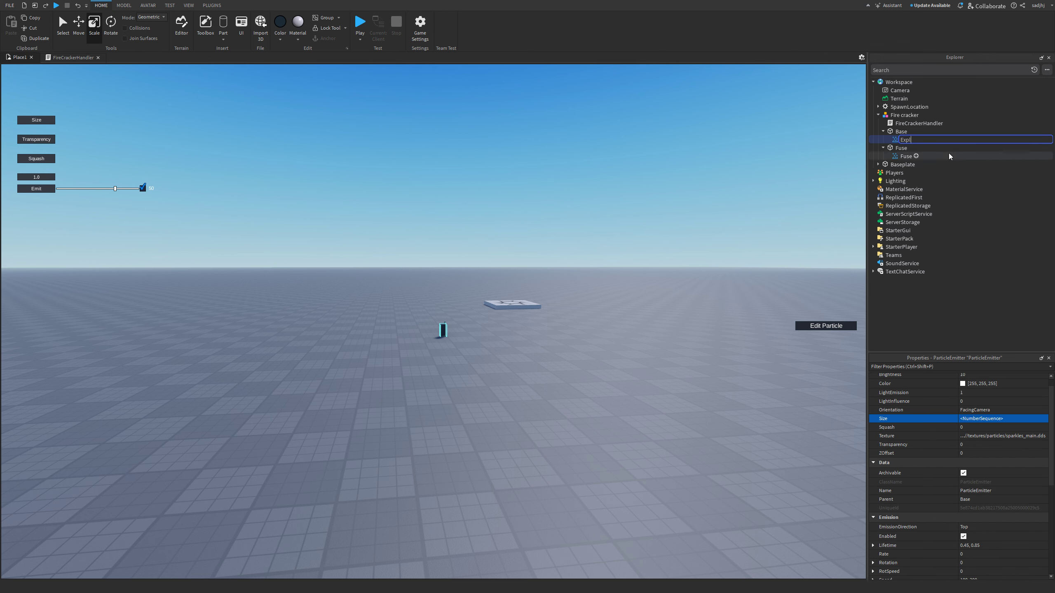
{"action": "type", "text": "osion"}
{"action": "key", "text": "Return"}
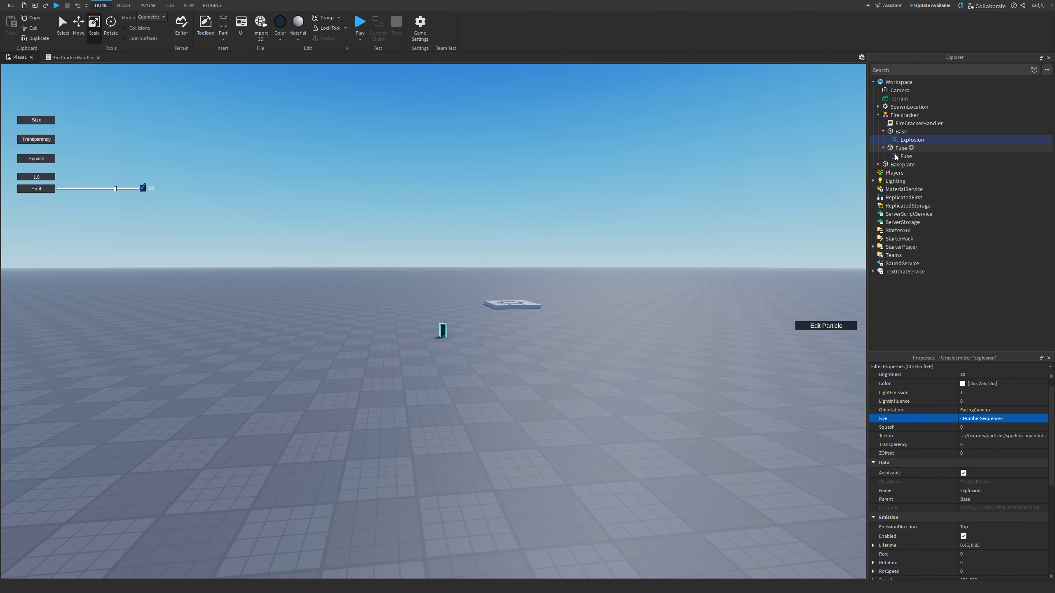
{"action": "left_click", "coordinate": [914, 139]}
{"action": "left_click", "coordinate": [929, 141]}
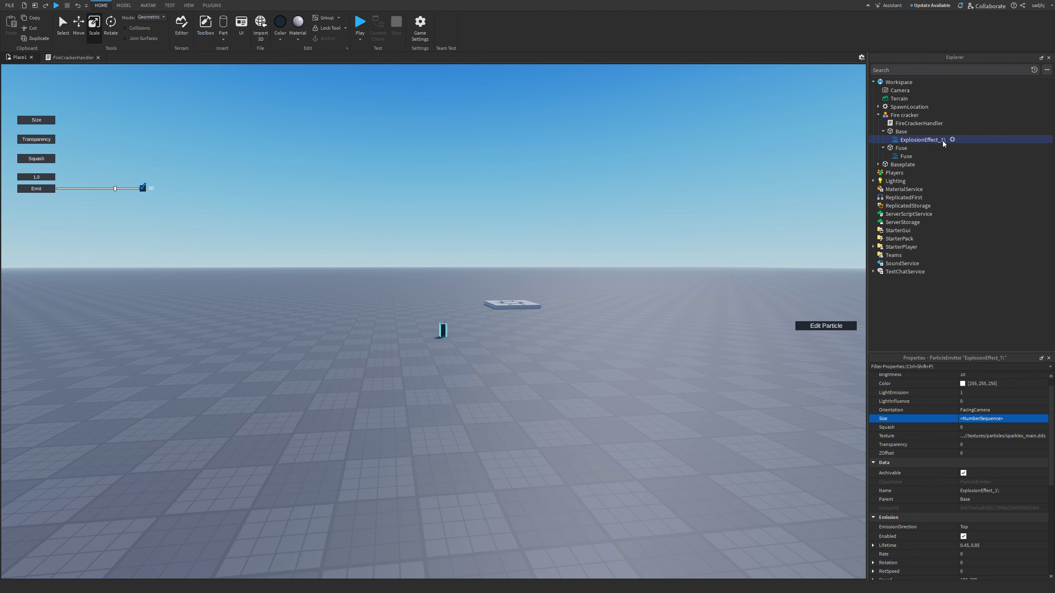
{"action": "left_click", "coordinate": [943, 140]}
{"action": "left_click", "coordinate": [950, 140]}
{"action": "key", "text": "Return"}
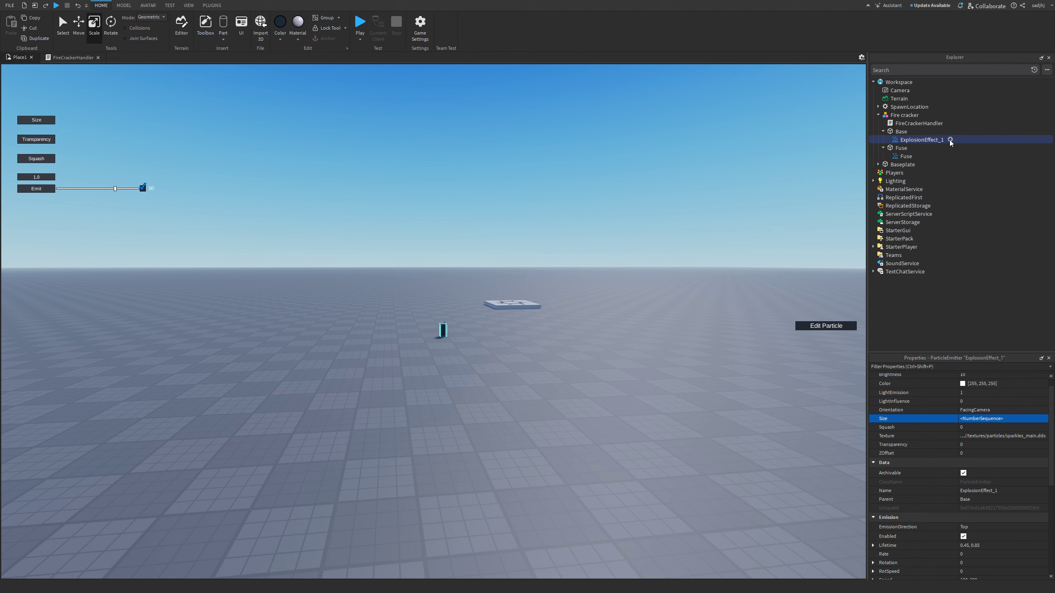